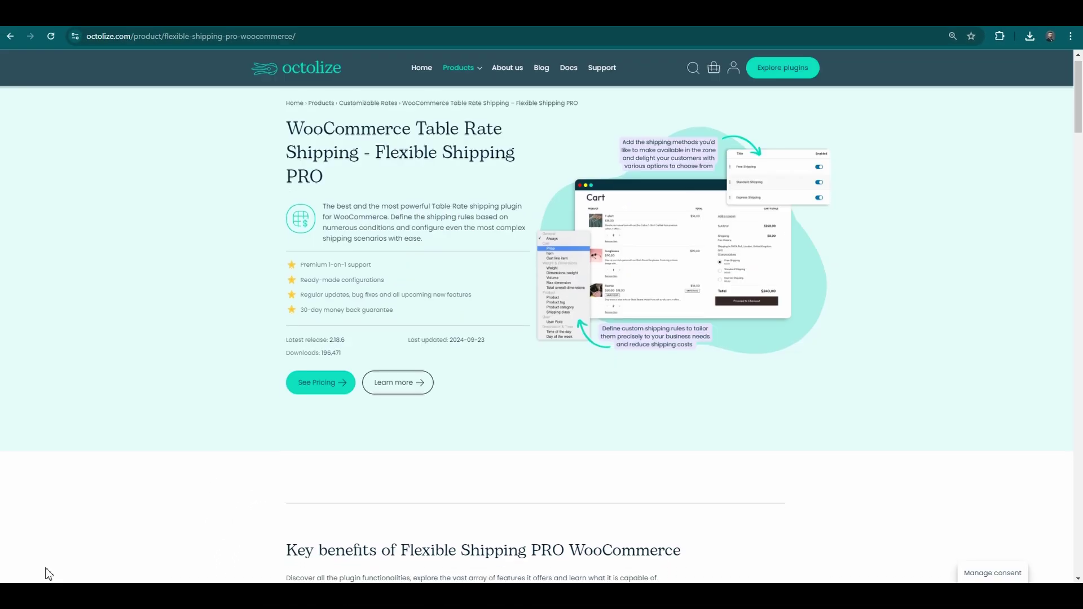
Step: Scroll down the Octolize site to the catalogue of Royal Mail and Canada Post live-rates plugins
scroll(48, 574, "down", 3)
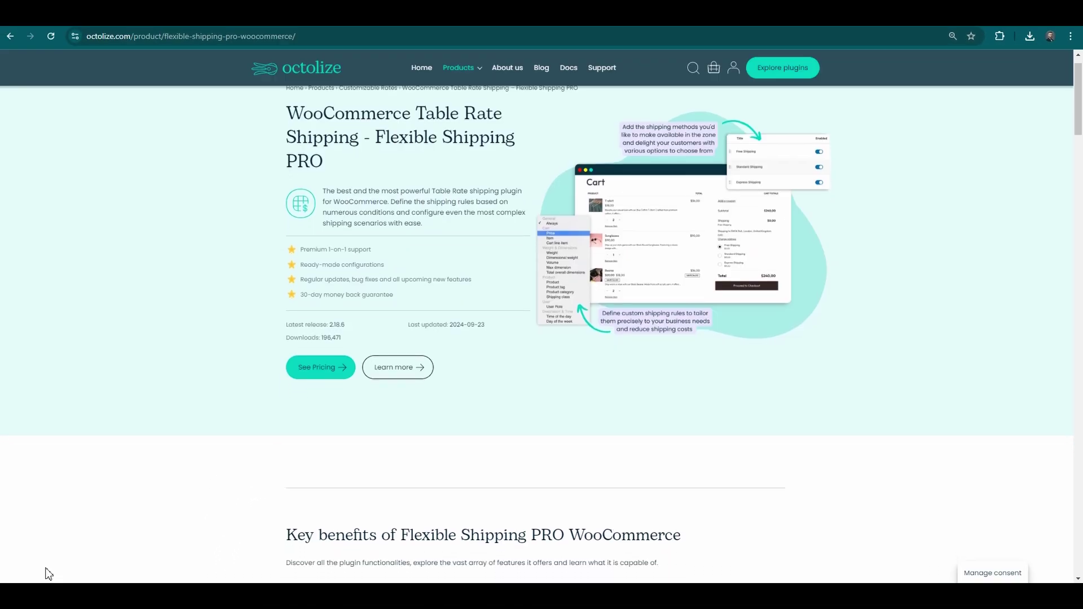
scroll(48, 574, "down", 2)
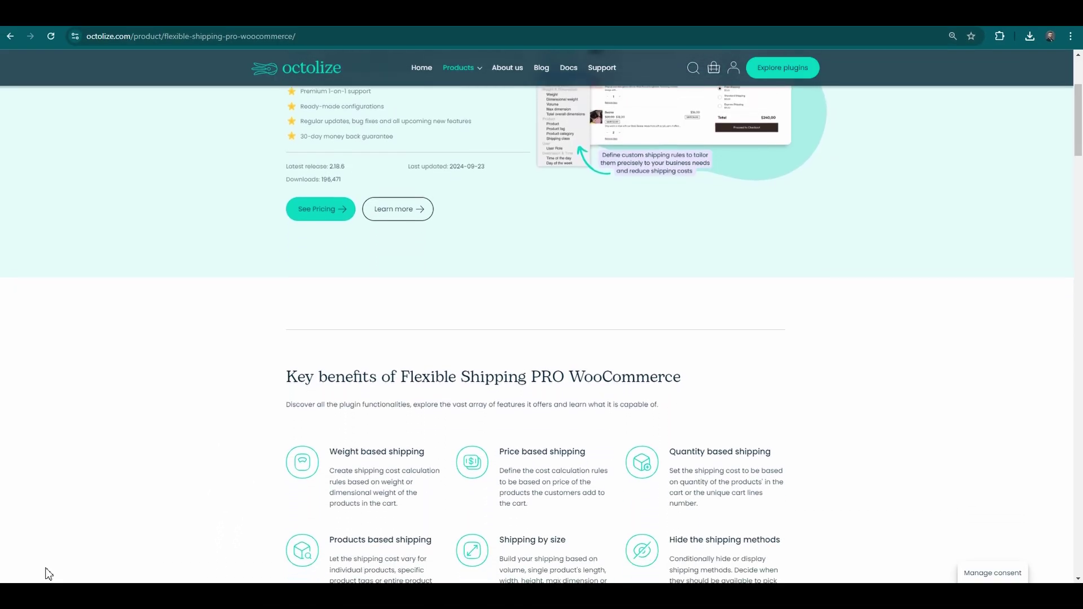
scroll(48, 574, "down", 2)
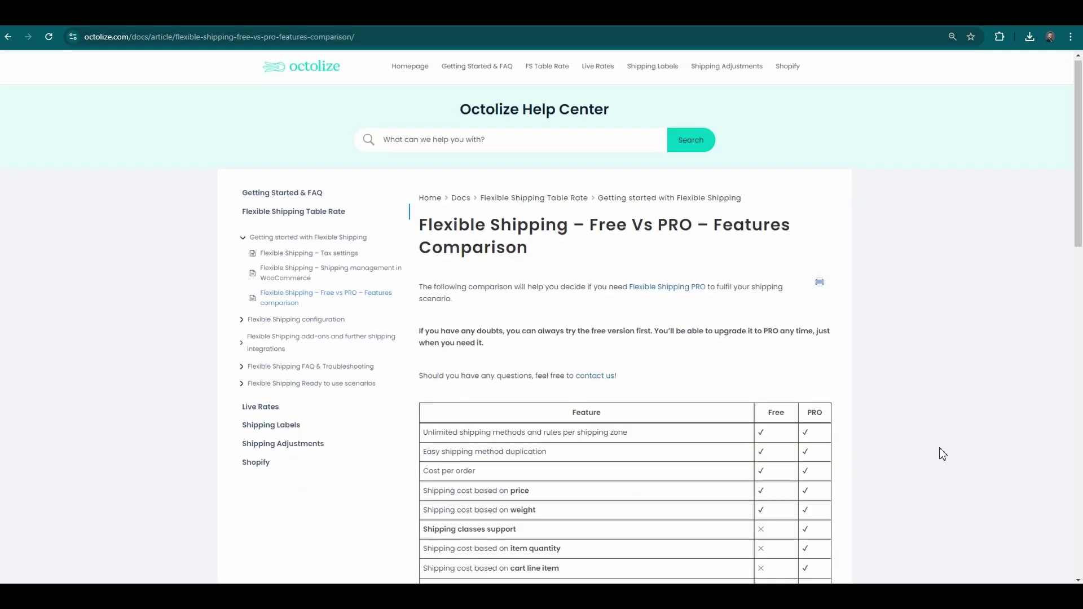
scroll(941, 452, "down", 5)
scroll(941, 451, "down", 1)
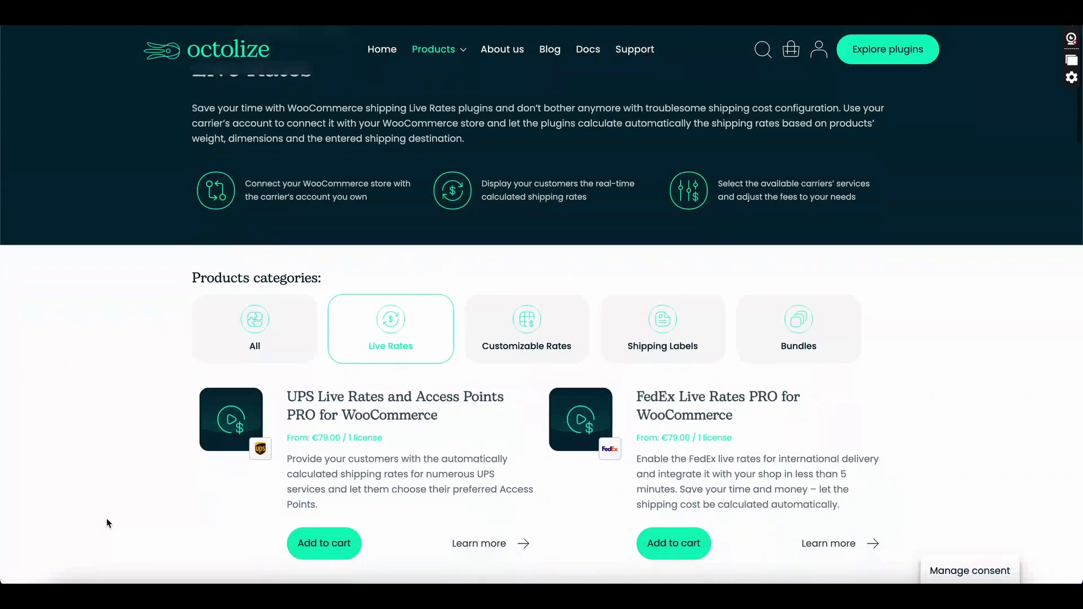
scroll(107, 519, "down", 4)
scroll(109, 523, "down", 7)
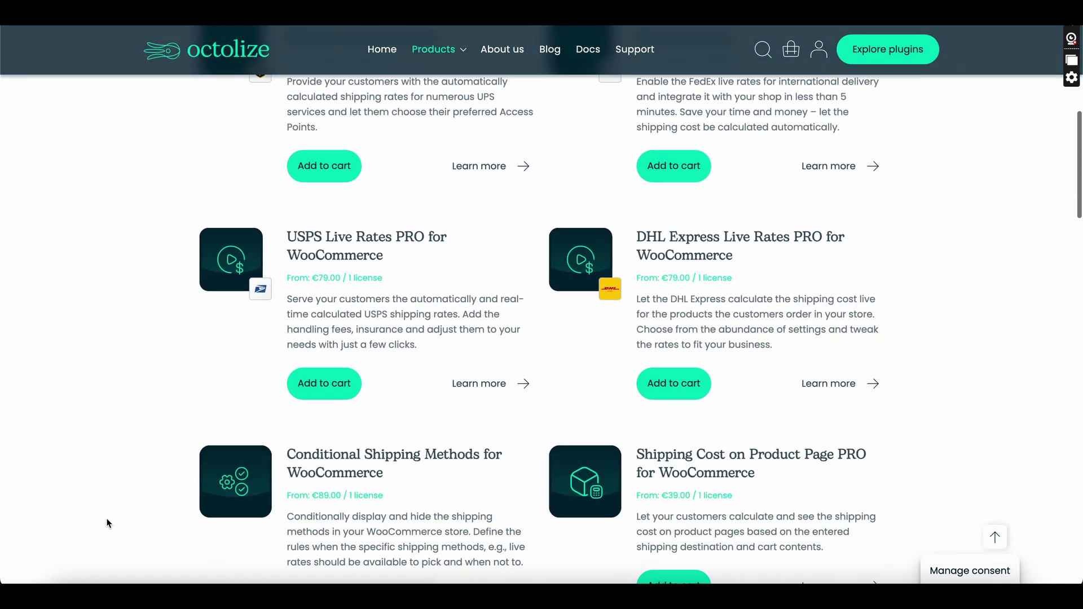
scroll(107, 520, "down", 3)
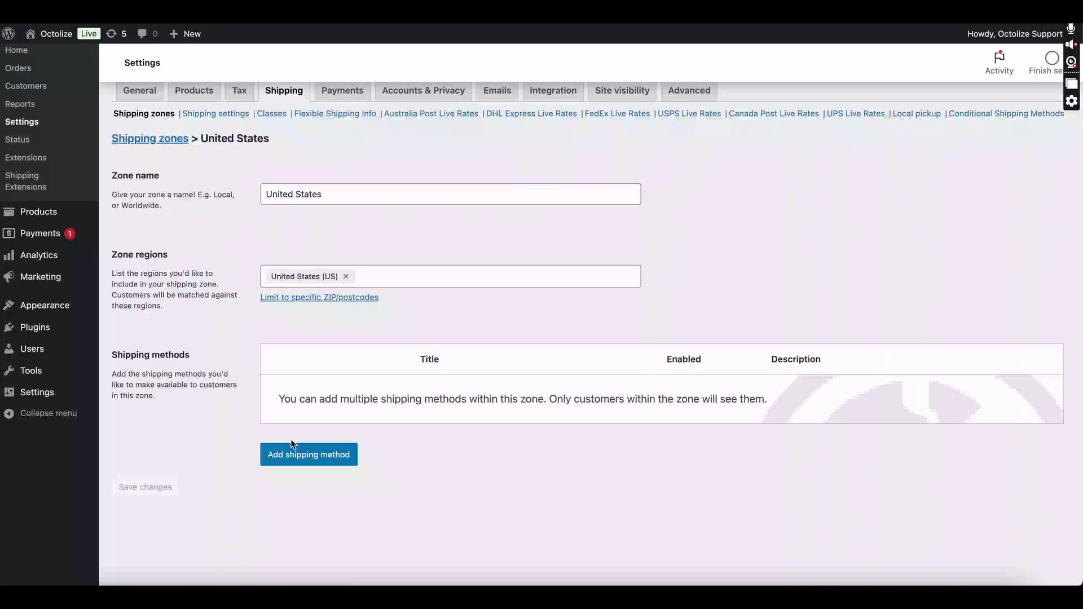
Step: Add a Flat rate shipping method to the United States zone
left_click(292, 452)
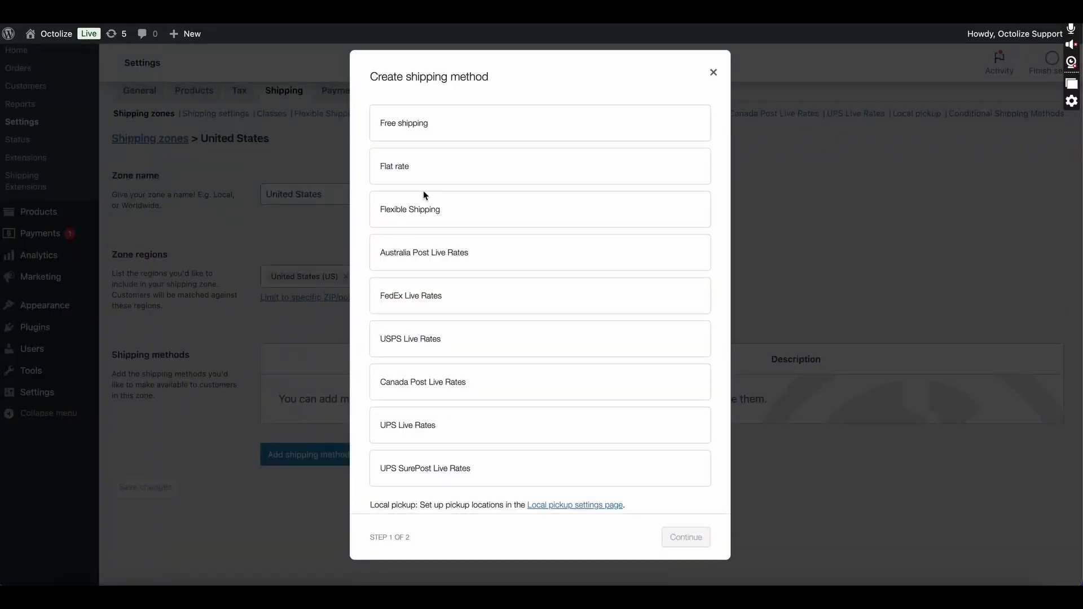
left_click(445, 169)
left_click(685, 535)
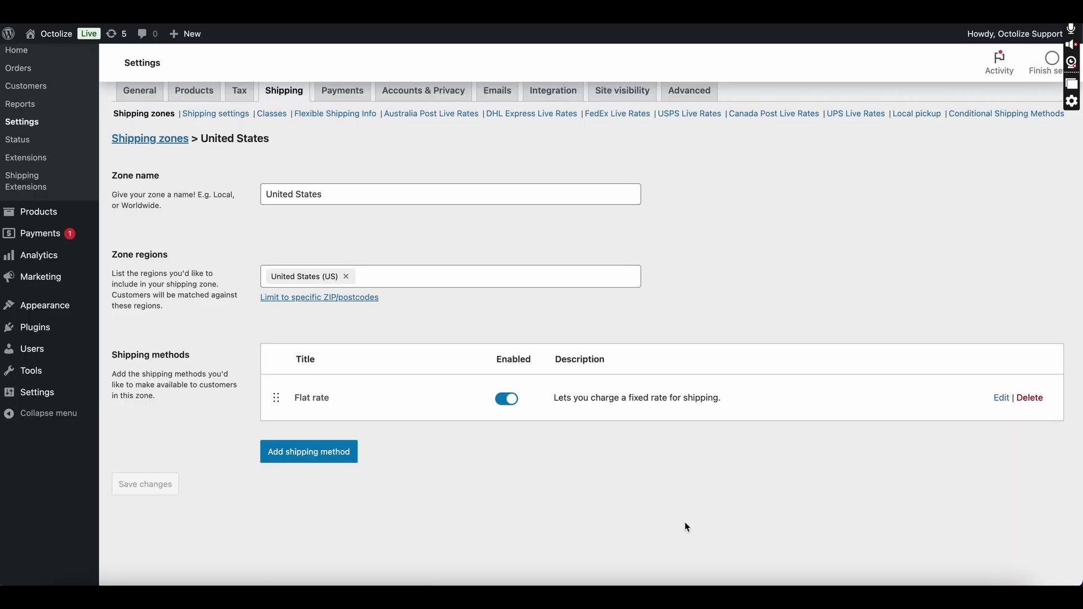
Step: Enable Flexible Shipping Table Rate in the Flat rate settings, showing one Always rule at 0
left_click(1003, 398)
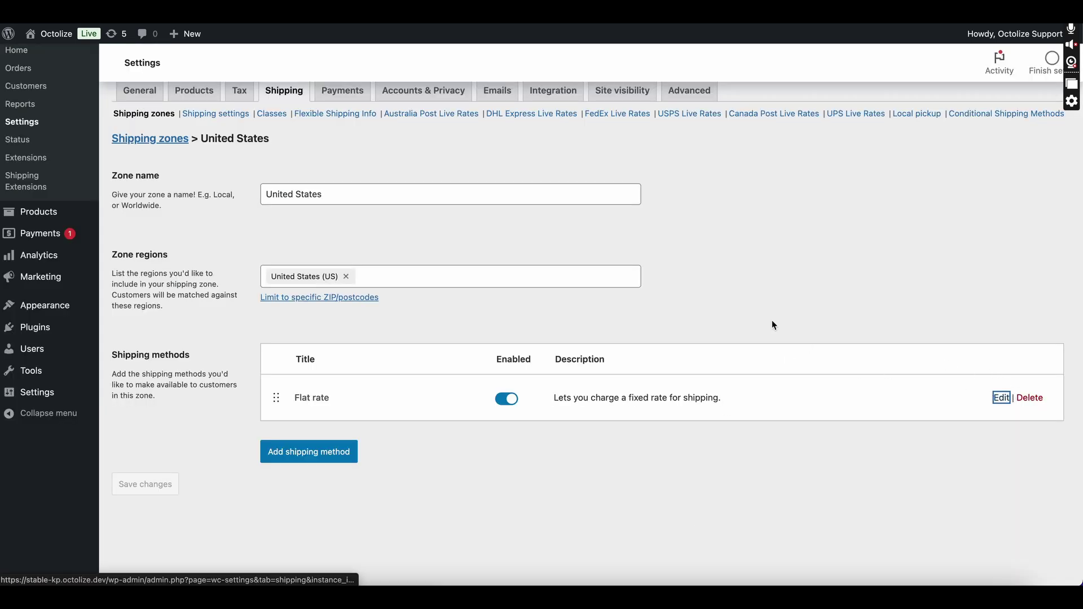
scroll(682, 369, "down", 1)
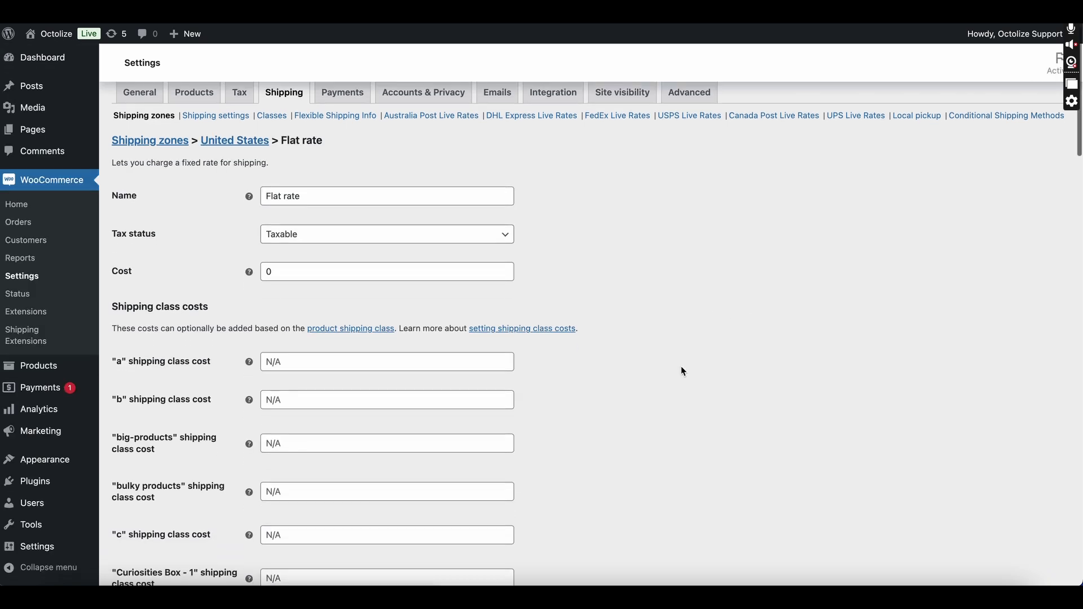
scroll(681, 370, "down", 15)
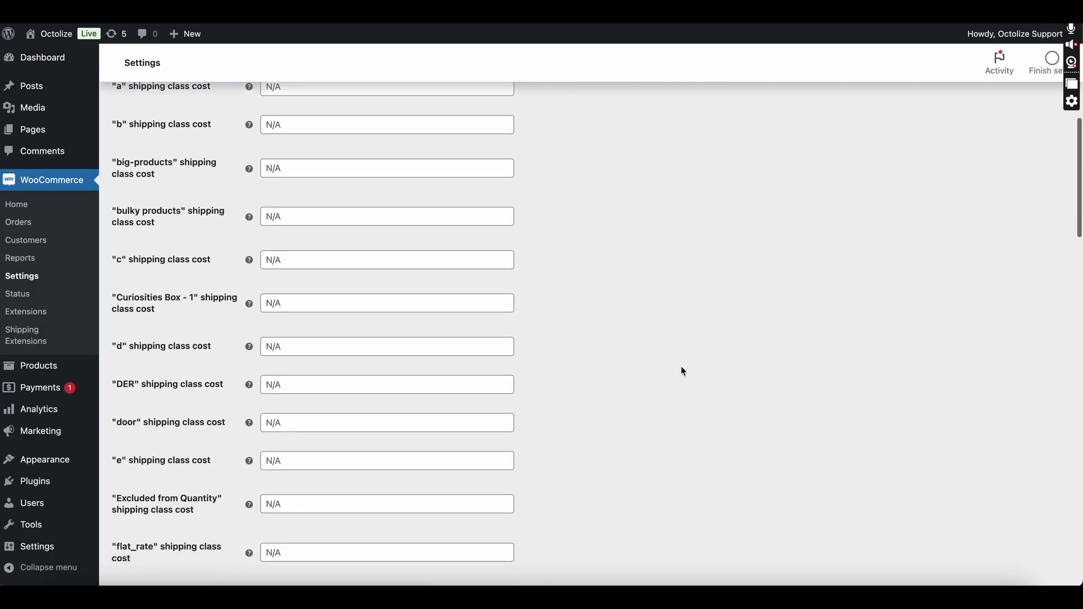
scroll(682, 367, "down", 12)
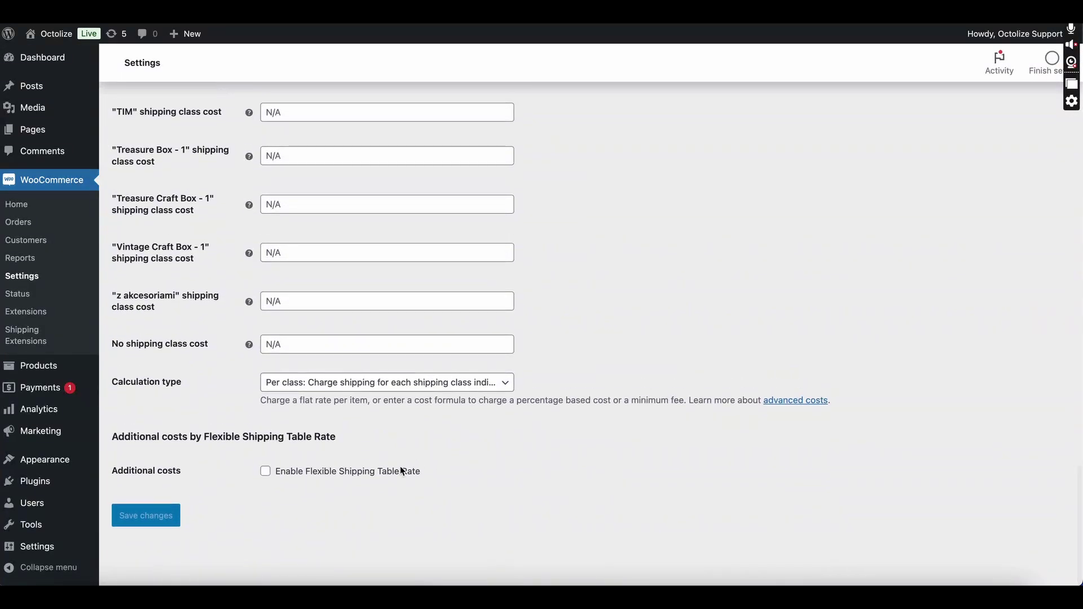
left_click(387, 472)
scroll(397, 473, "down", 5)
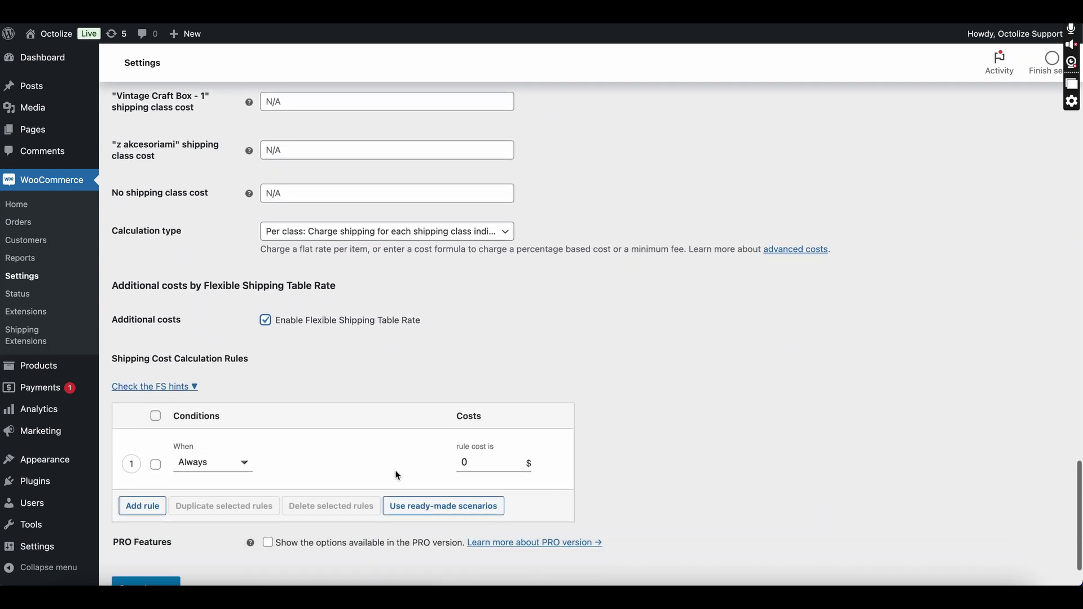
scroll(325, 519, "down", 1)
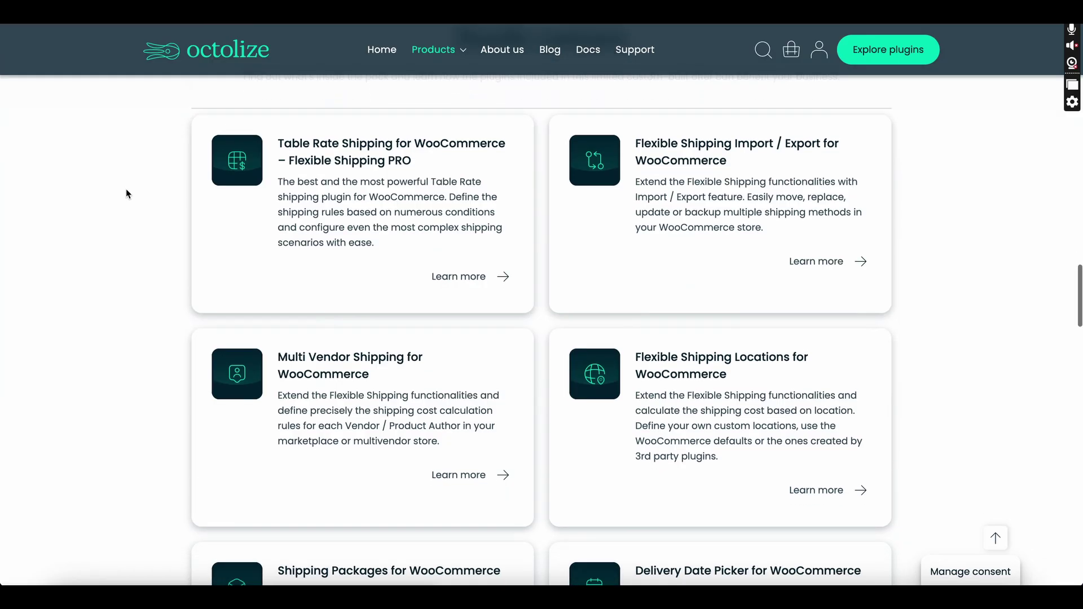
Step: Scroll the Distance Based Shipping Rates product page down to its key benefits
scroll(127, 190, "down", 2)
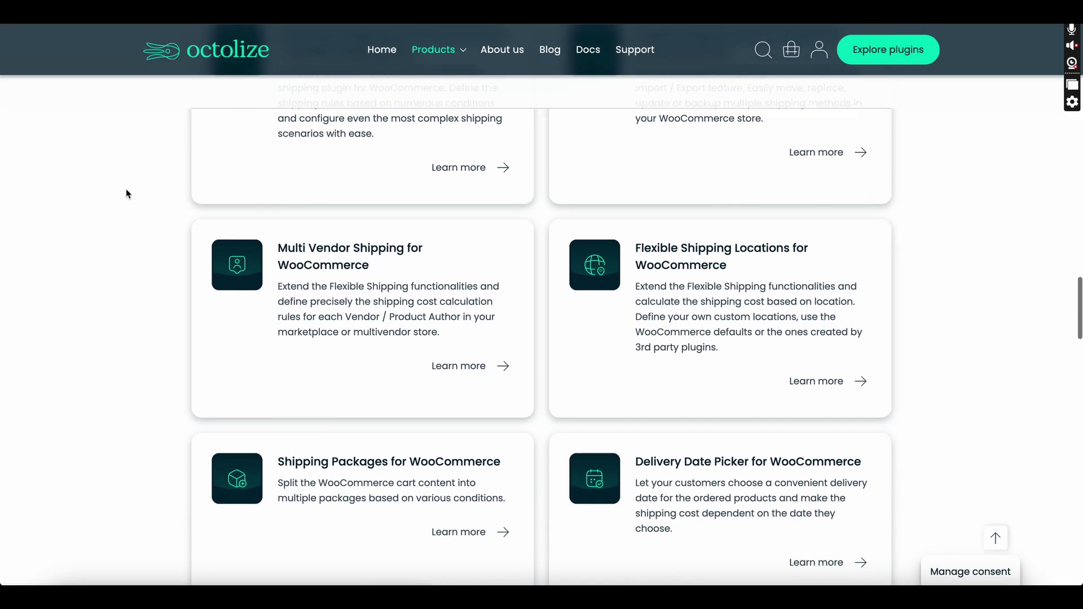
scroll(126, 192, "down", 3)
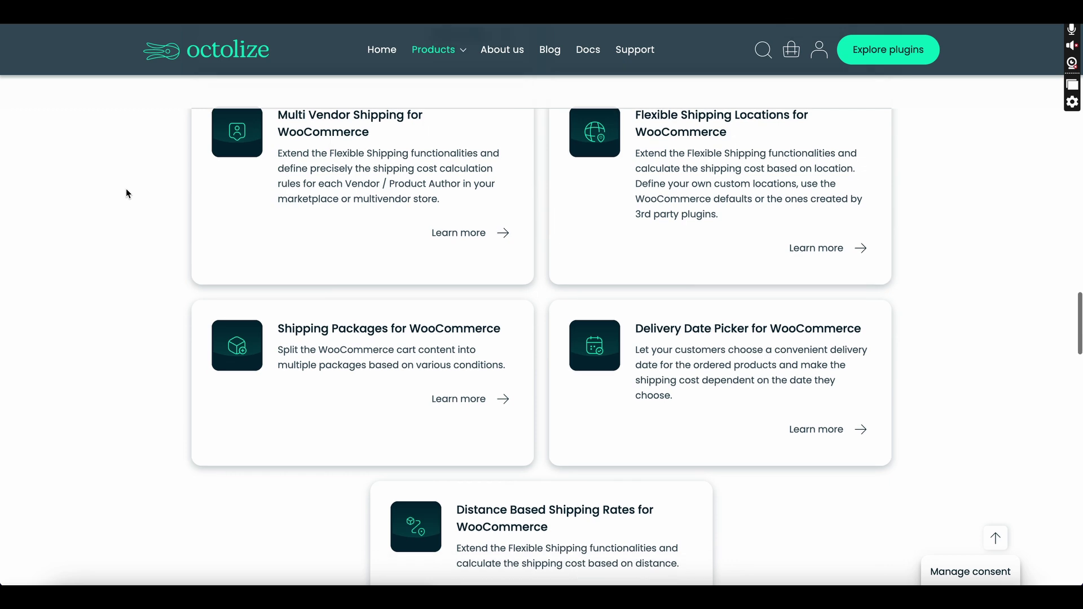
scroll(127, 194, "down", 1)
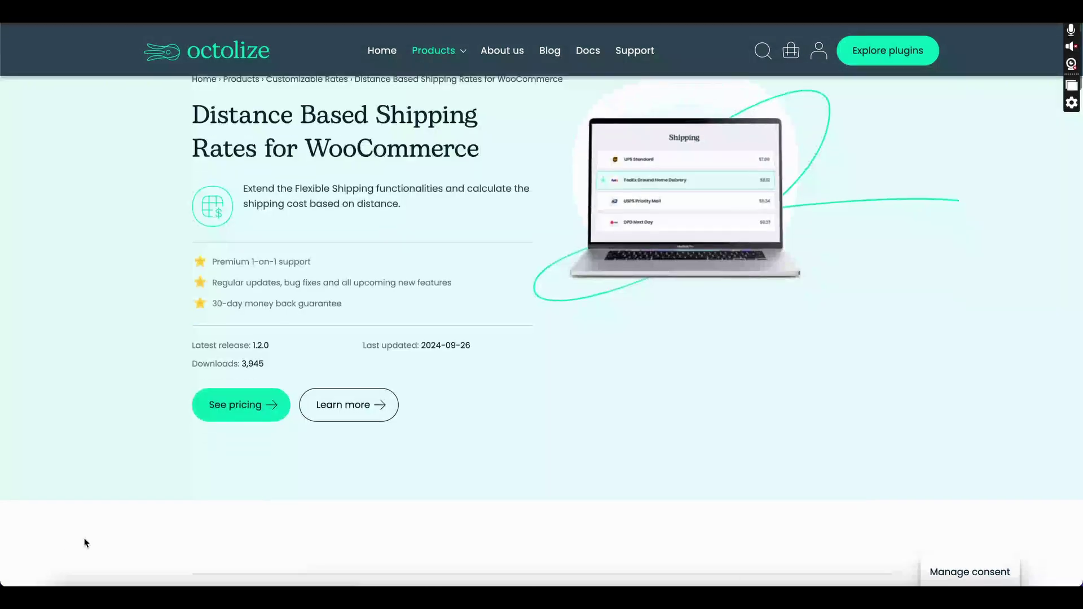
scroll(86, 543, "down", 3)
scroll(85, 543, "down", 6)
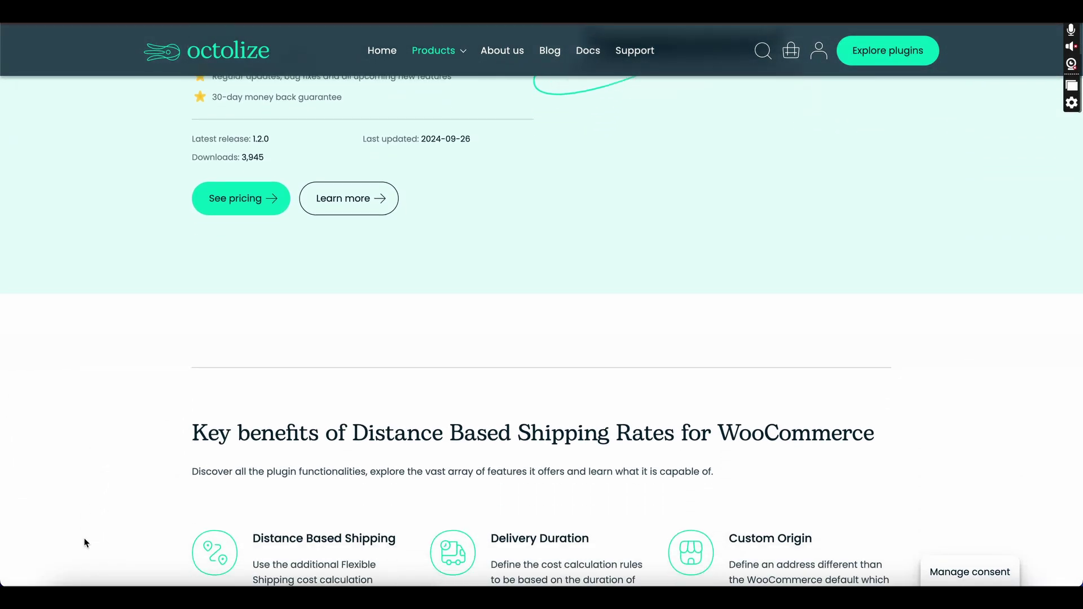
Step: Try the Distance, Delivery Duration and Product author (Vendor) rule conditions in turn
scroll(86, 543, "down", 1)
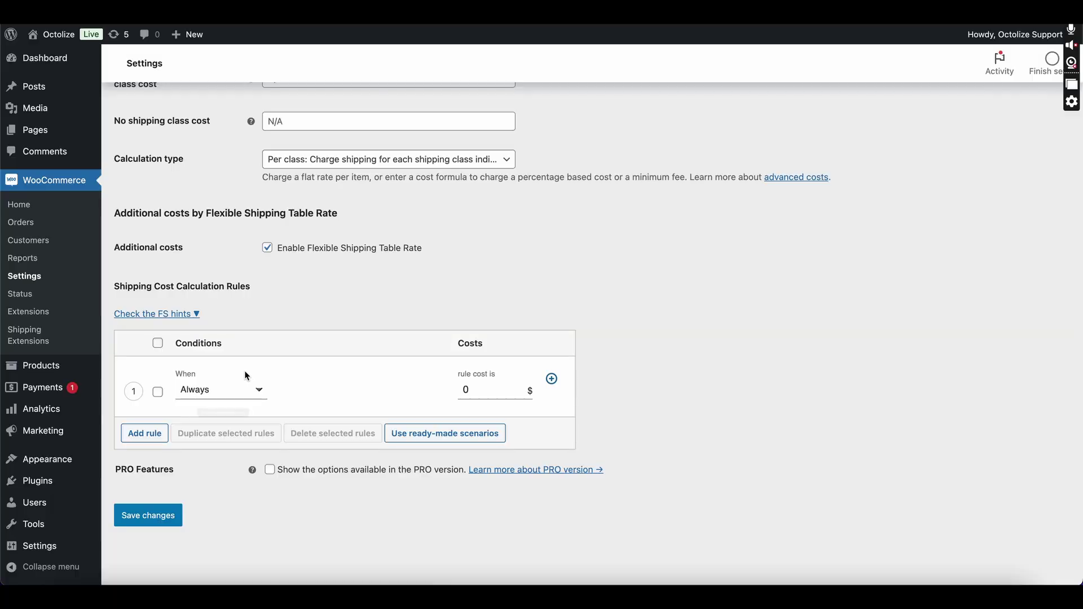
left_click(239, 381)
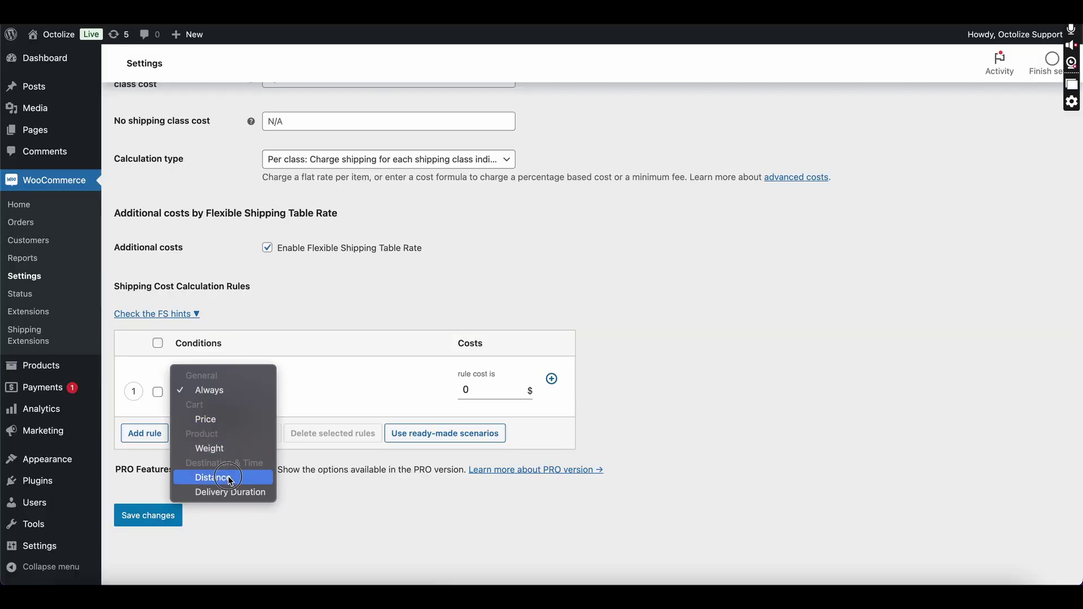
left_click(230, 481)
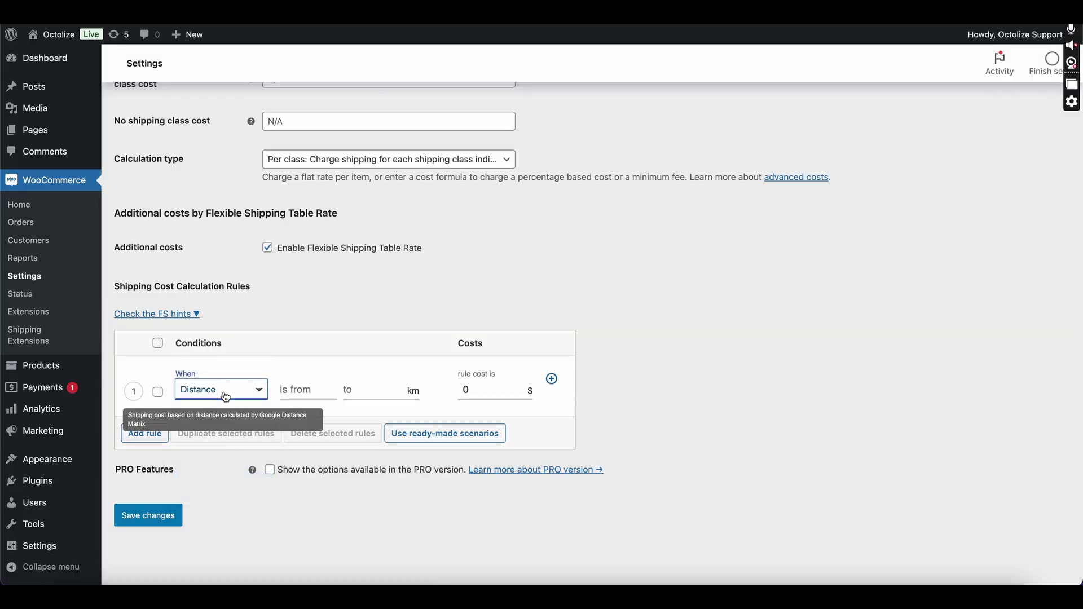
left_click(225, 397)
left_click(226, 402)
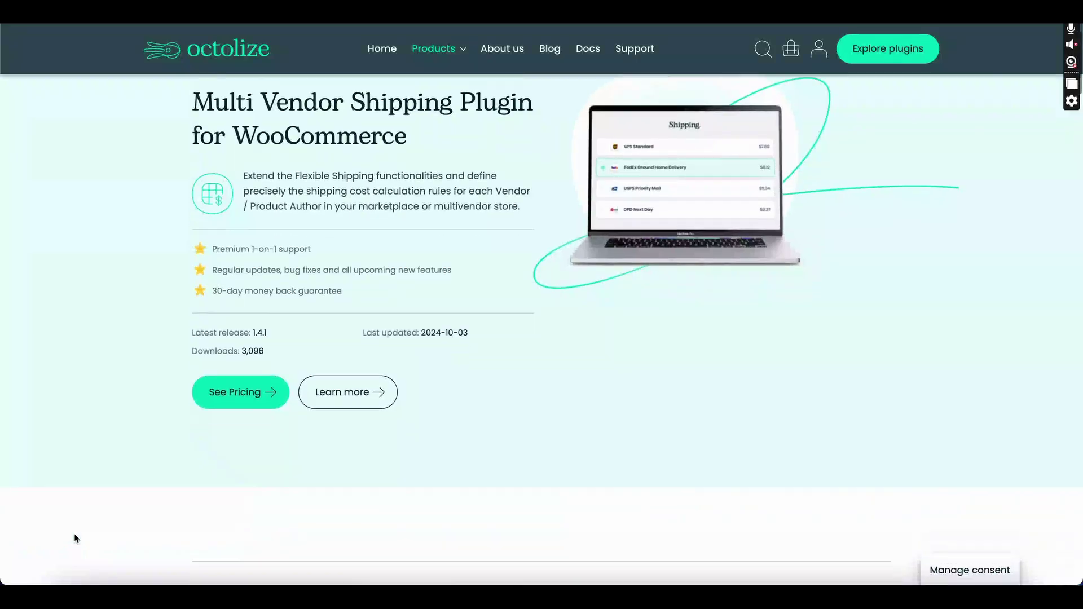
scroll(73, 533, "down", 10)
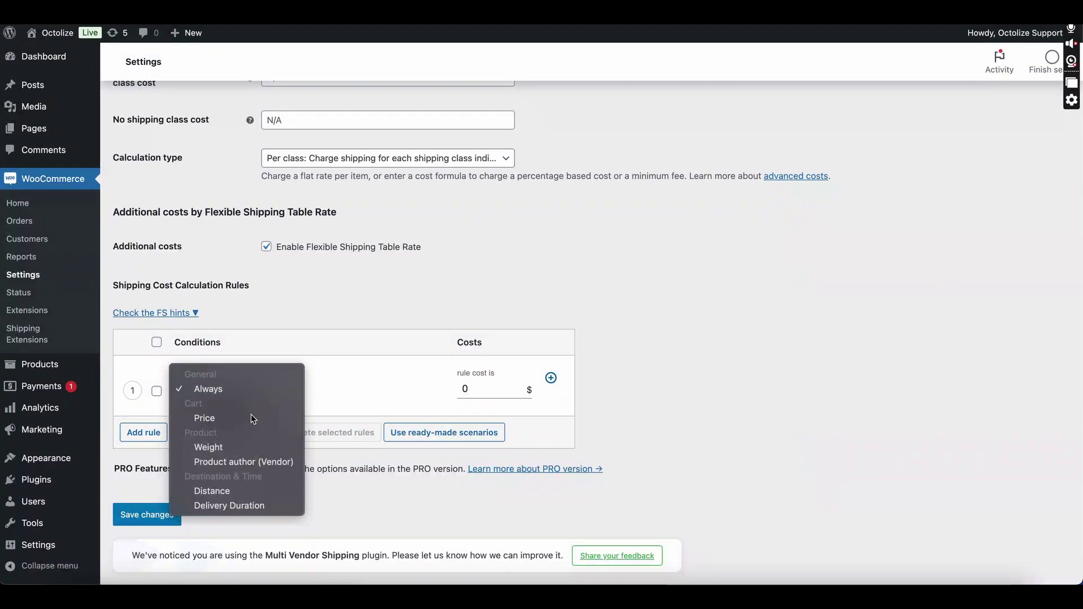
left_click(249, 462)
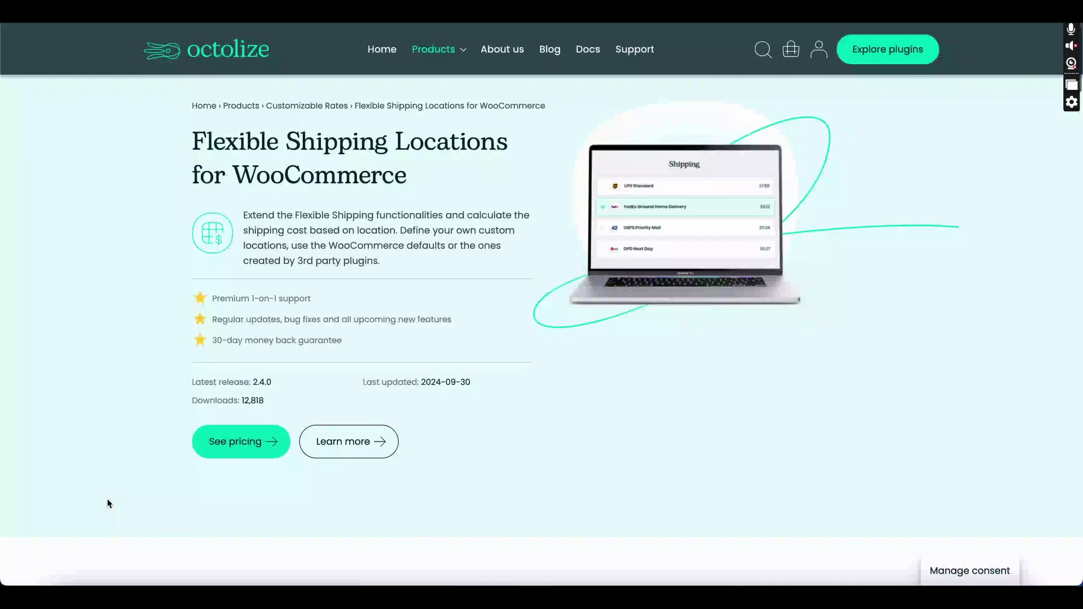
scroll(107, 499, "down", 3)
scroll(109, 504, "down", 5)
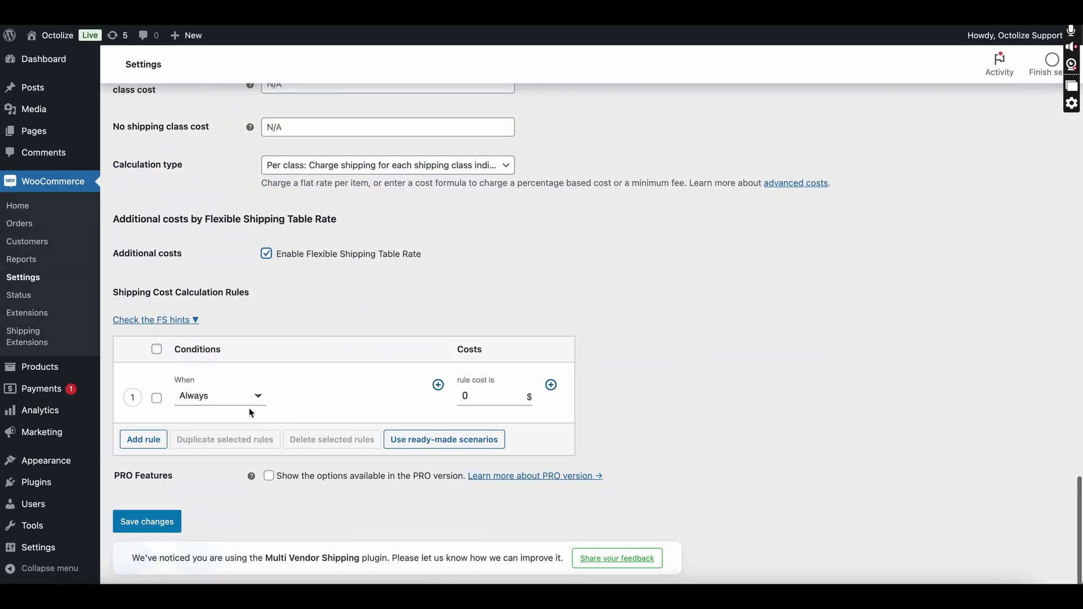
Step: Set the rule condition to Location with the Close distance location selected
left_click(249, 408)
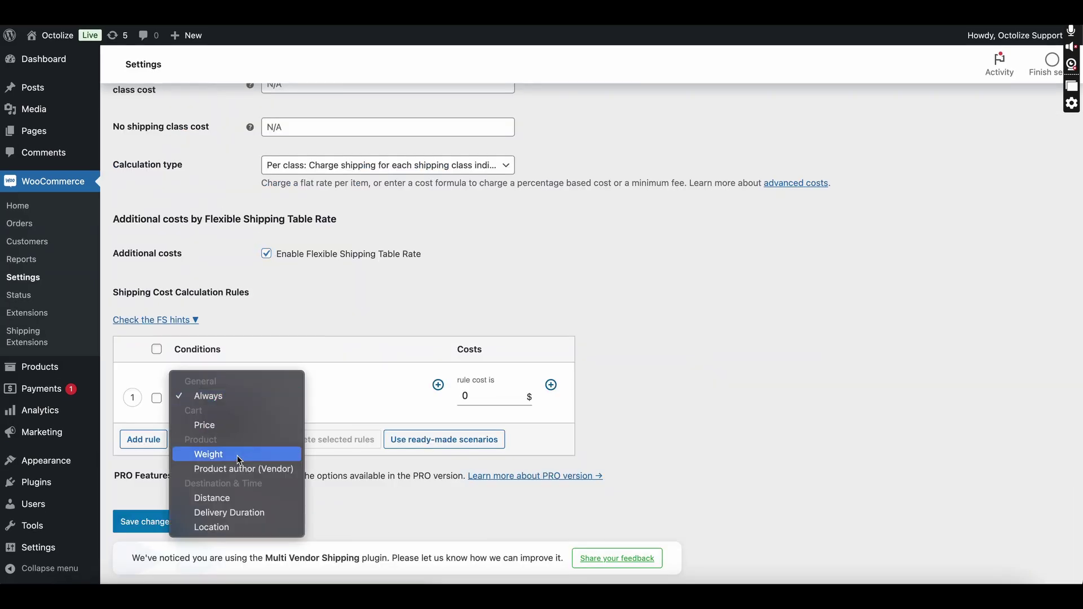
left_click(228, 523)
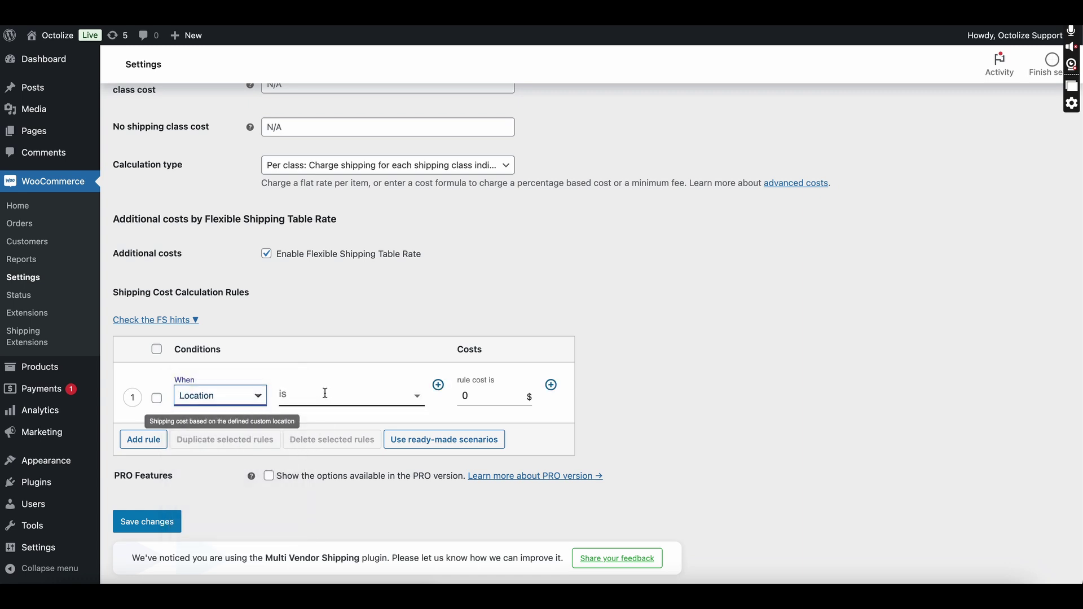
left_click(325, 395)
type("close")
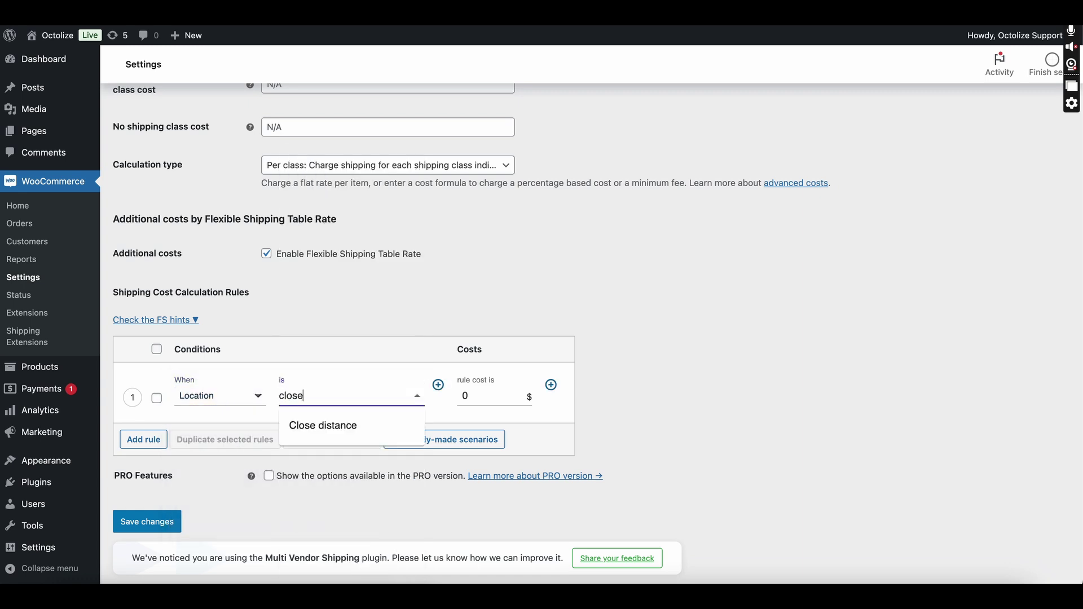
left_click(319, 433)
left_click(489, 389)
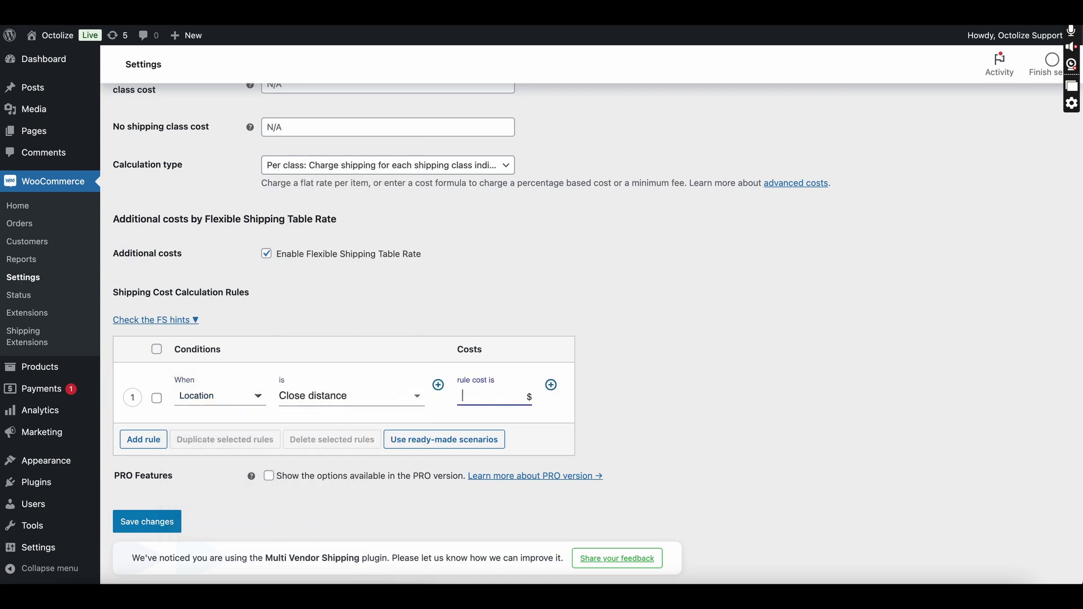
Step: Enter 15 as the Close distance rule's cost
type("15")
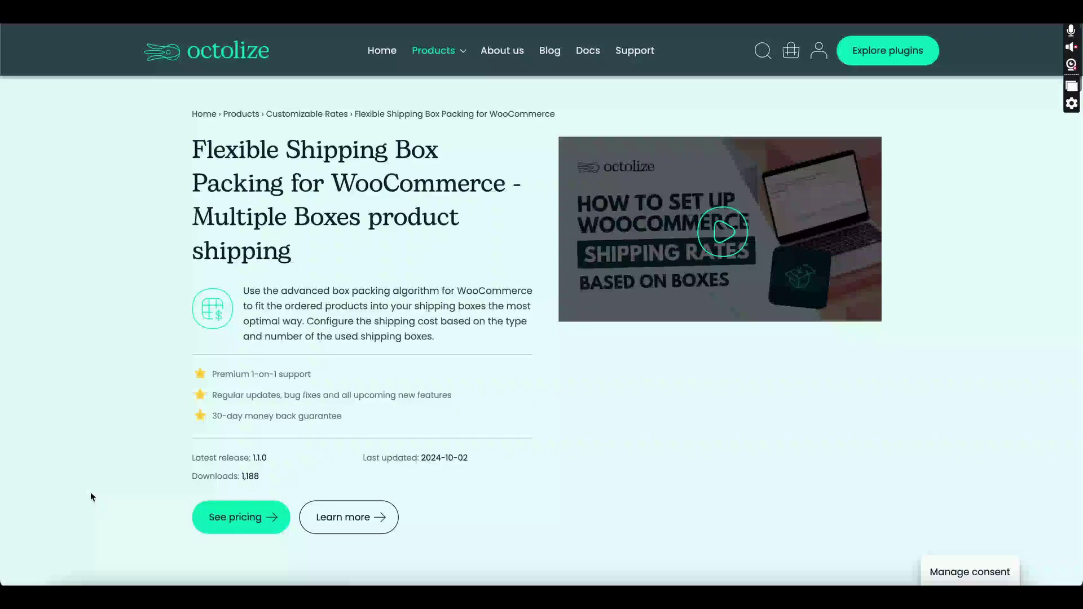
scroll(90, 492, "down", 2)
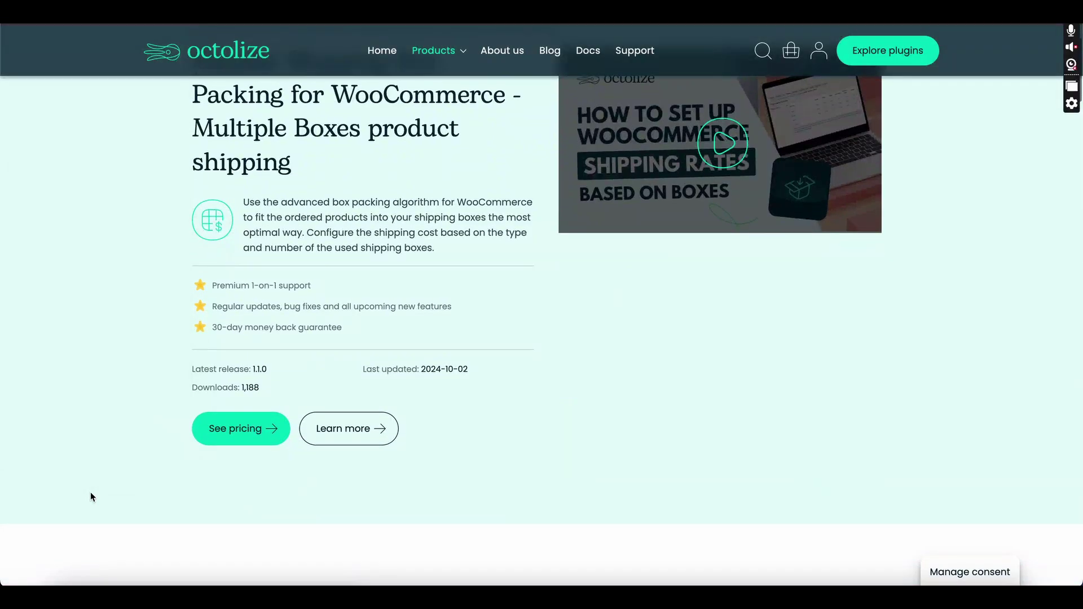
scroll(90, 492, "down", 6)
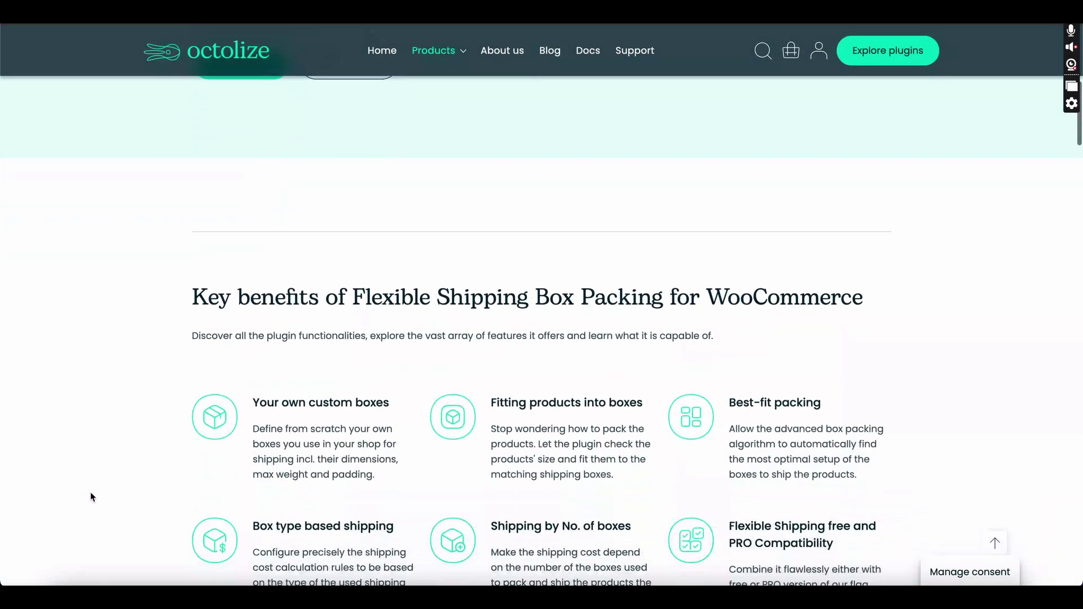
scroll(91, 494, "down", 4)
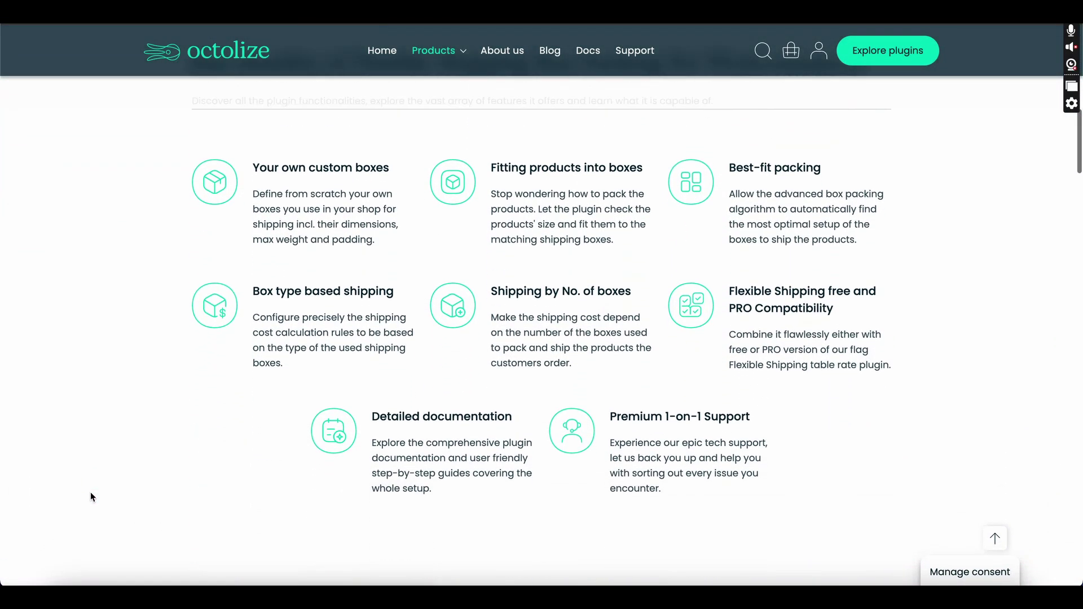
scroll(90, 498, "down", 2)
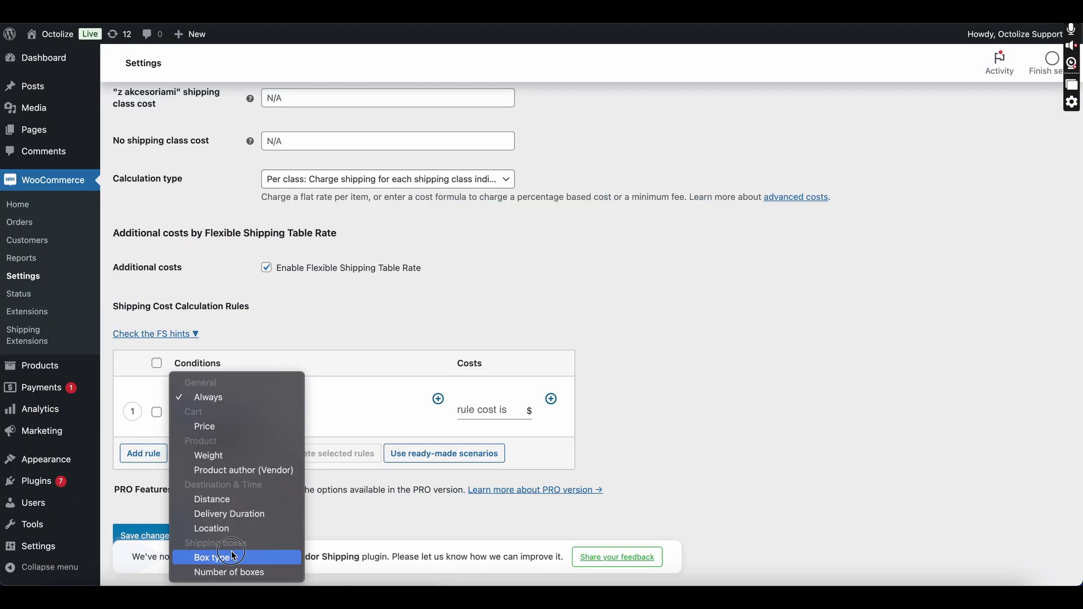
Step: Set a Box type rule for the small box with a rule cost of 15
left_click(220, 553)
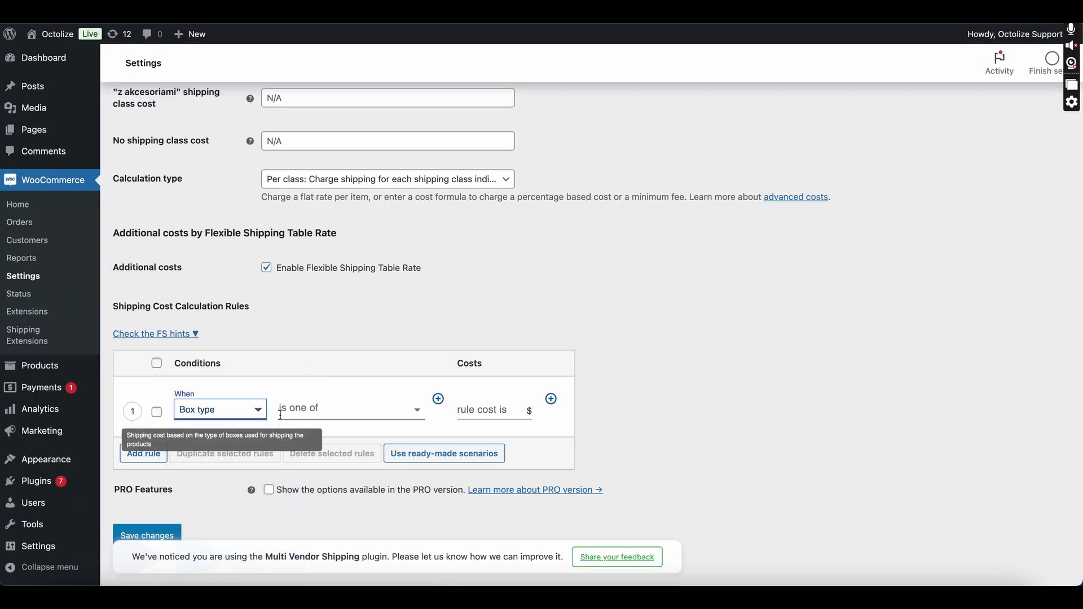
left_click(280, 415)
type("smal")
left_click(311, 446)
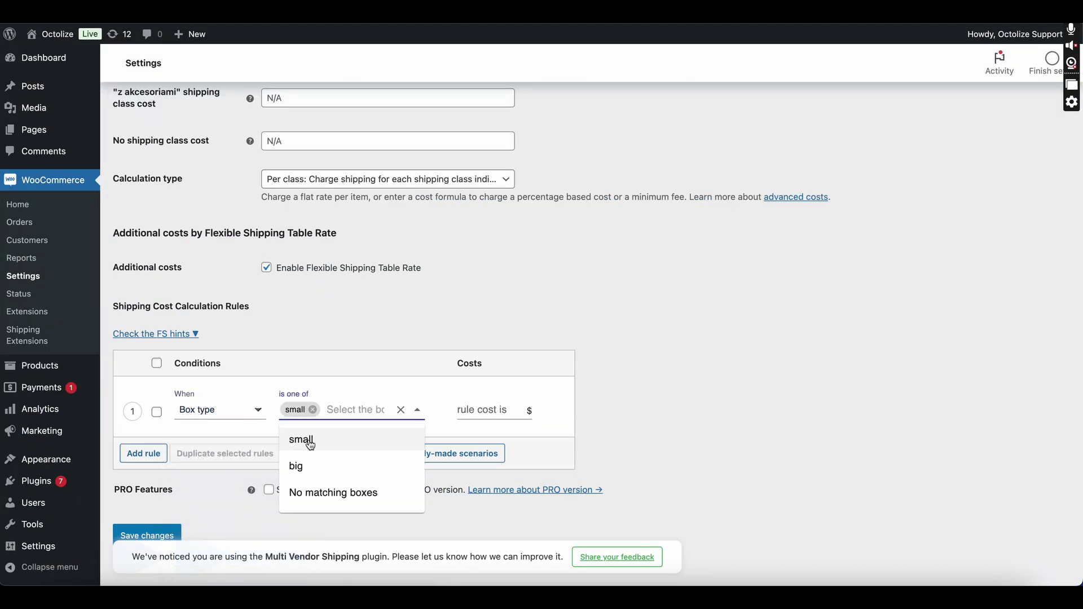
left_click(452, 411)
left_click(474, 410)
type("15")
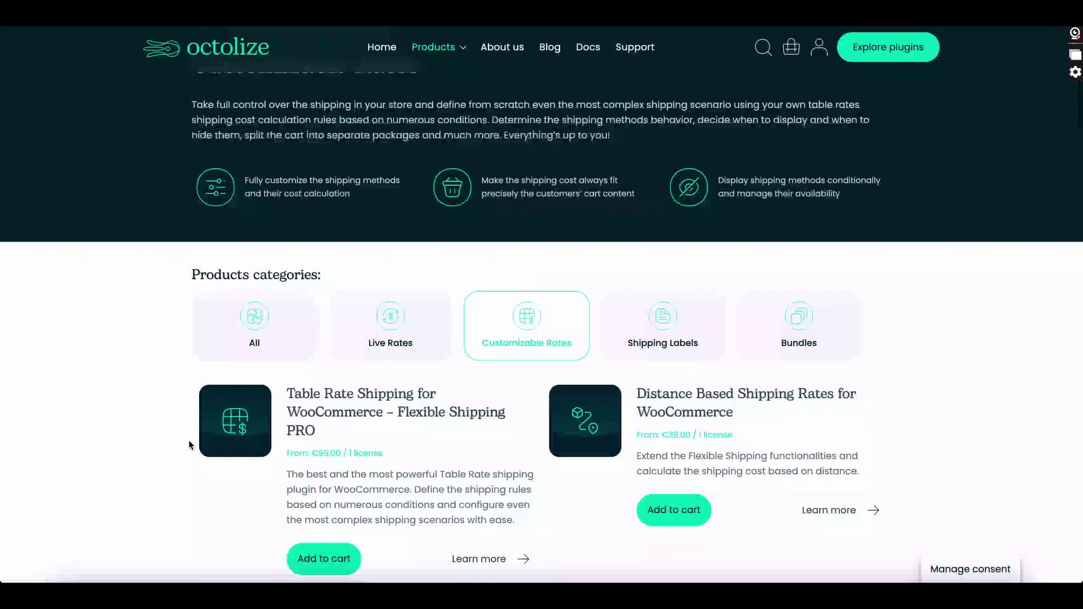
scroll(190, 445, "down", 5)
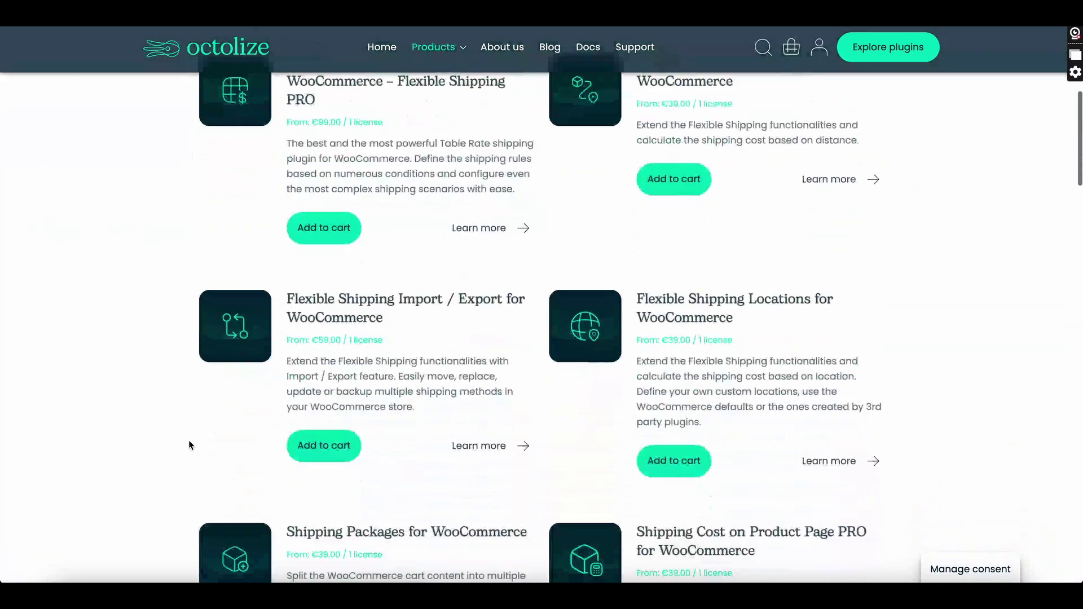
Step: Download the Flexible Shipping plugin zip, then install and activate it in WordPress
scroll(189, 446, "down", 4)
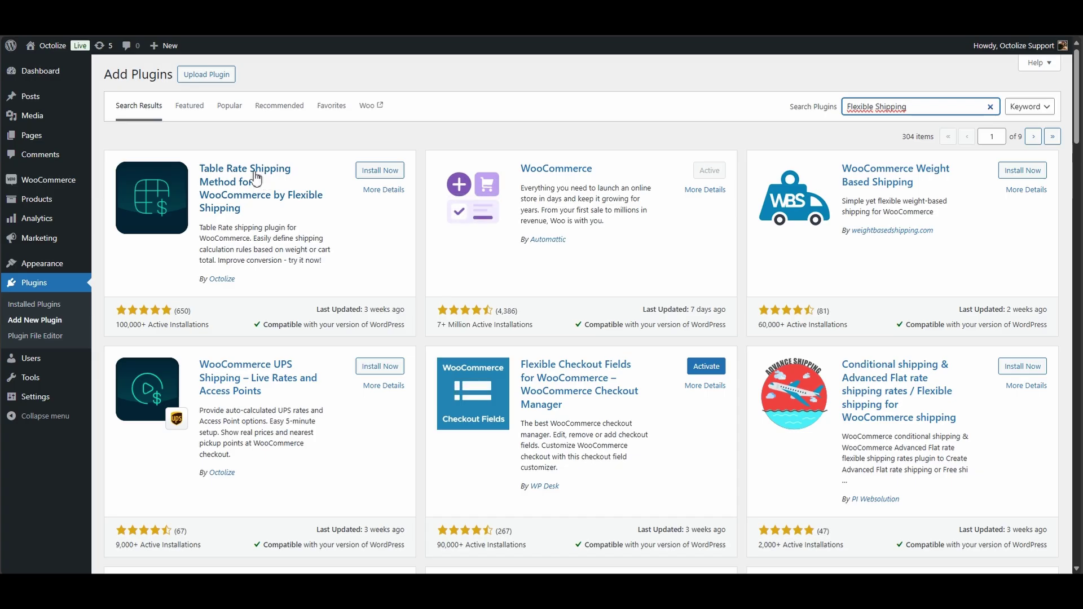
left_click(255, 178)
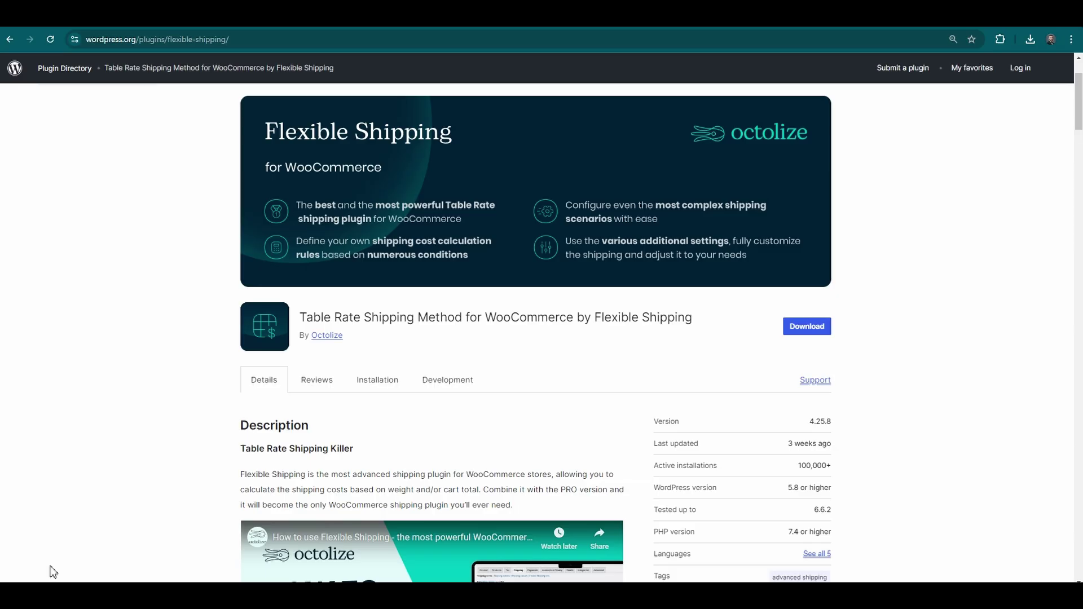
left_click(801, 327)
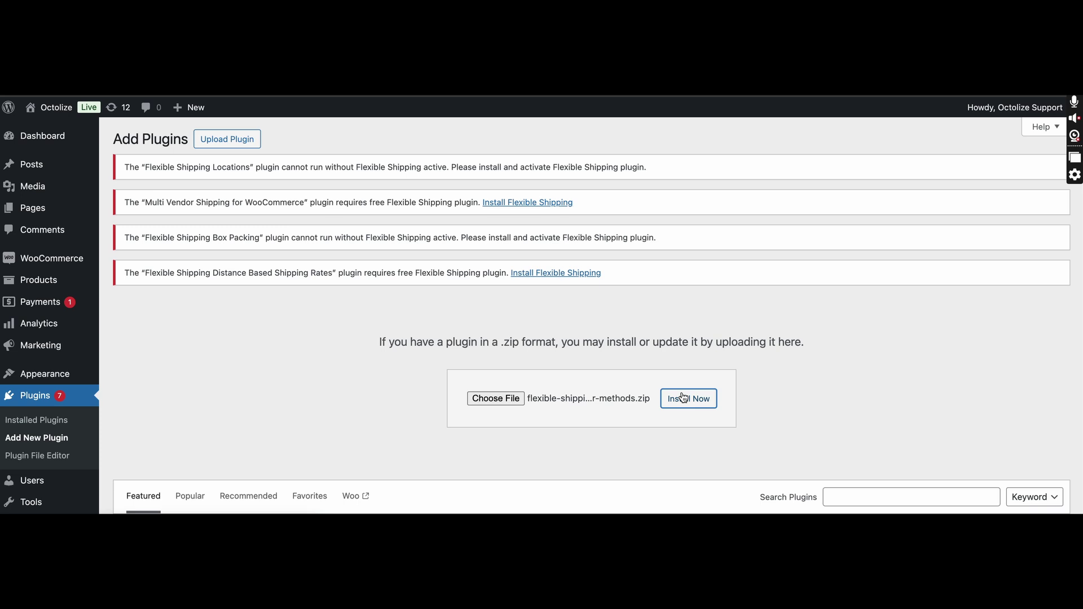
left_click(684, 397)
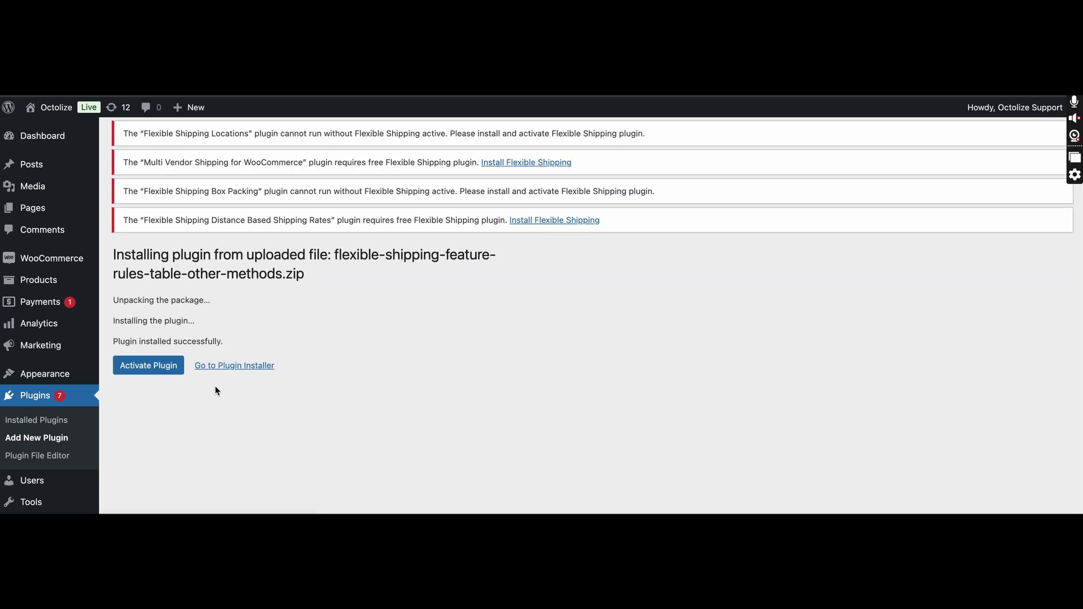
left_click(162, 372)
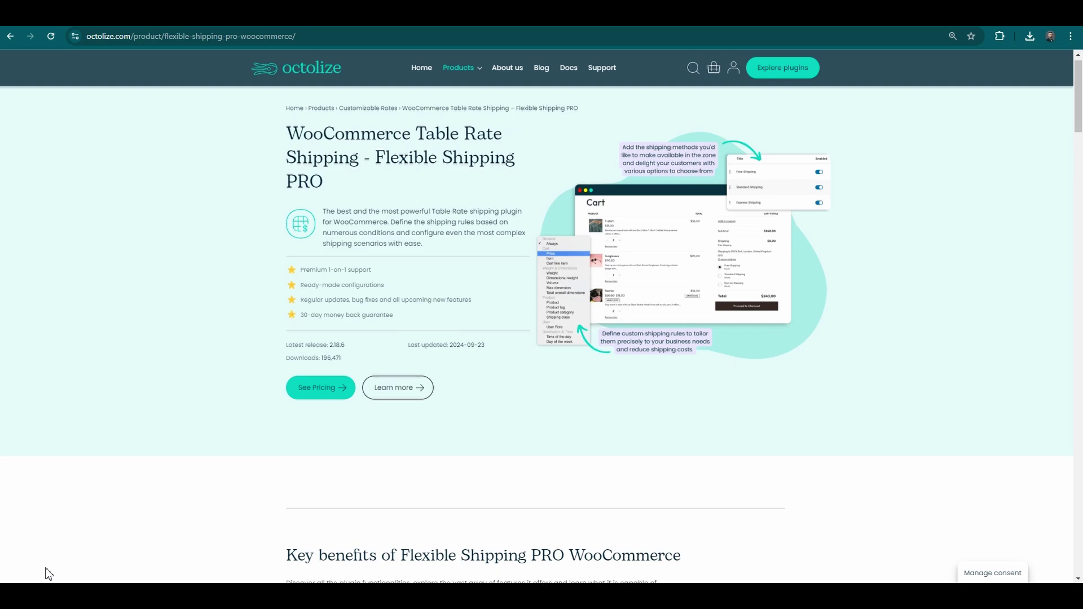
Step: Enable Flexible Shipping Table Rate additional costs on the UPS Live Rates method
scroll(48, 574, "down", 3)
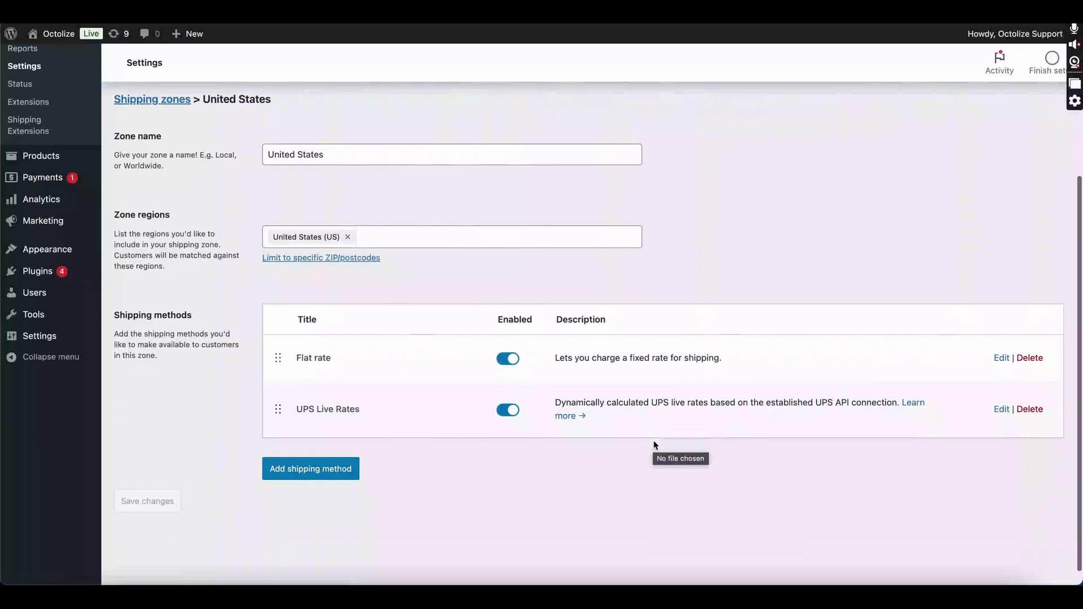
left_click(1001, 409)
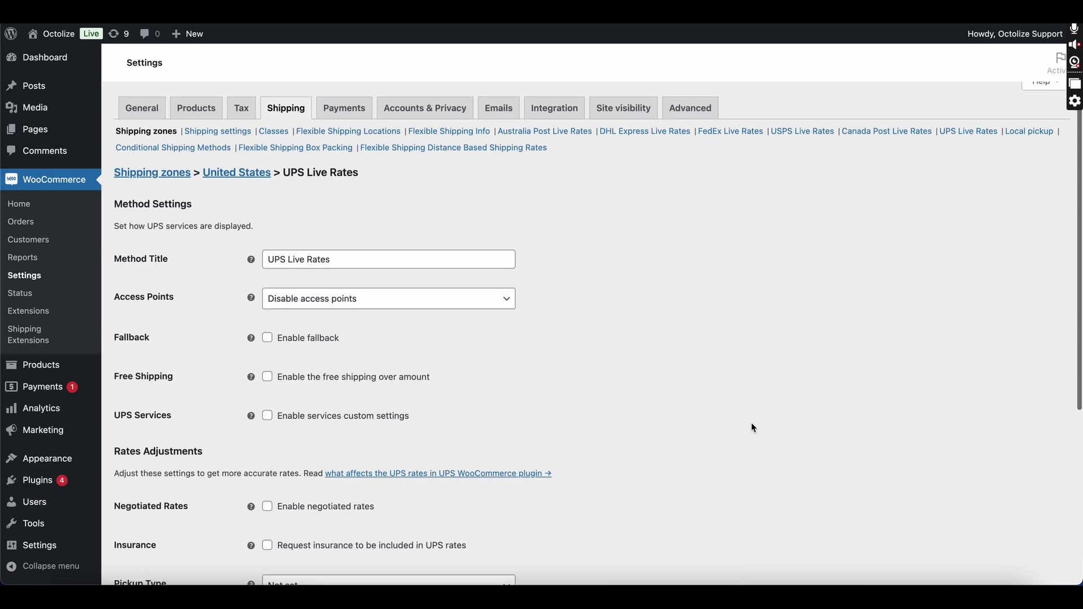
scroll(753, 428, "down", 5)
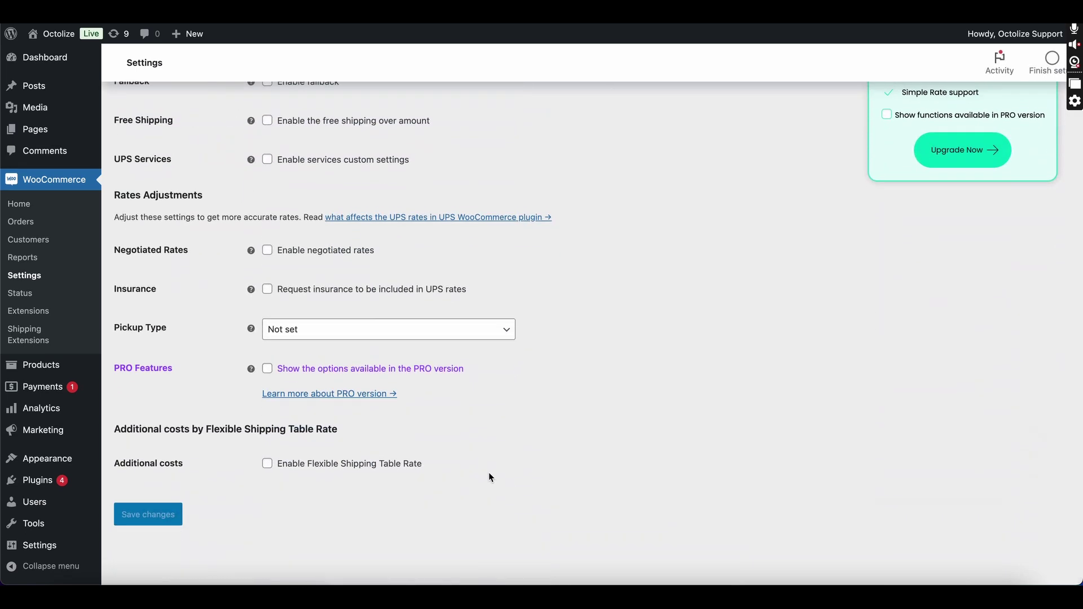
left_click(399, 462)
scroll(399, 462, "down", 4)
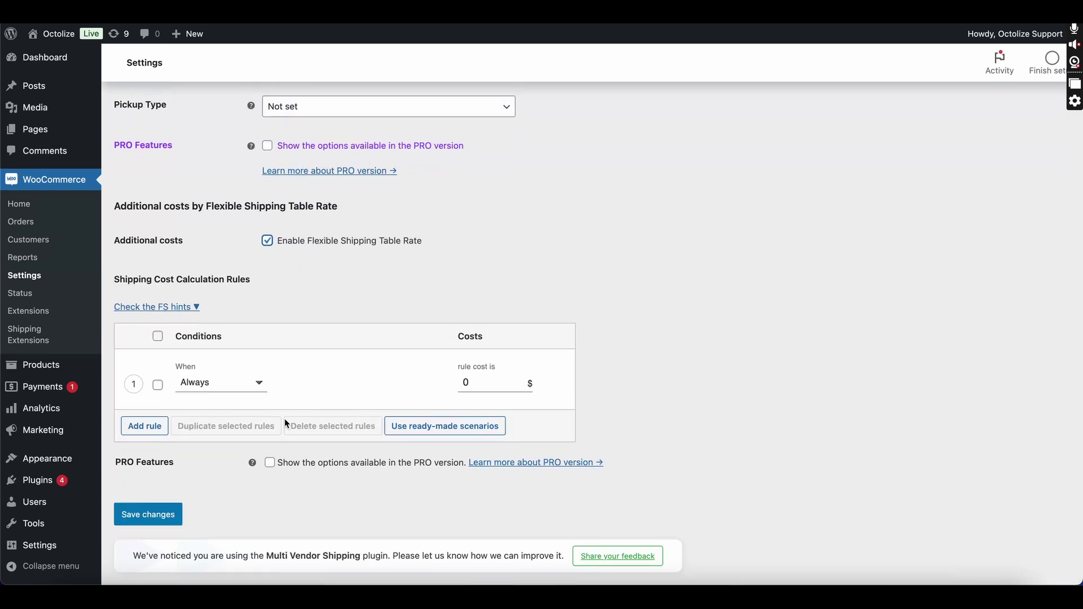
left_click(258, 392)
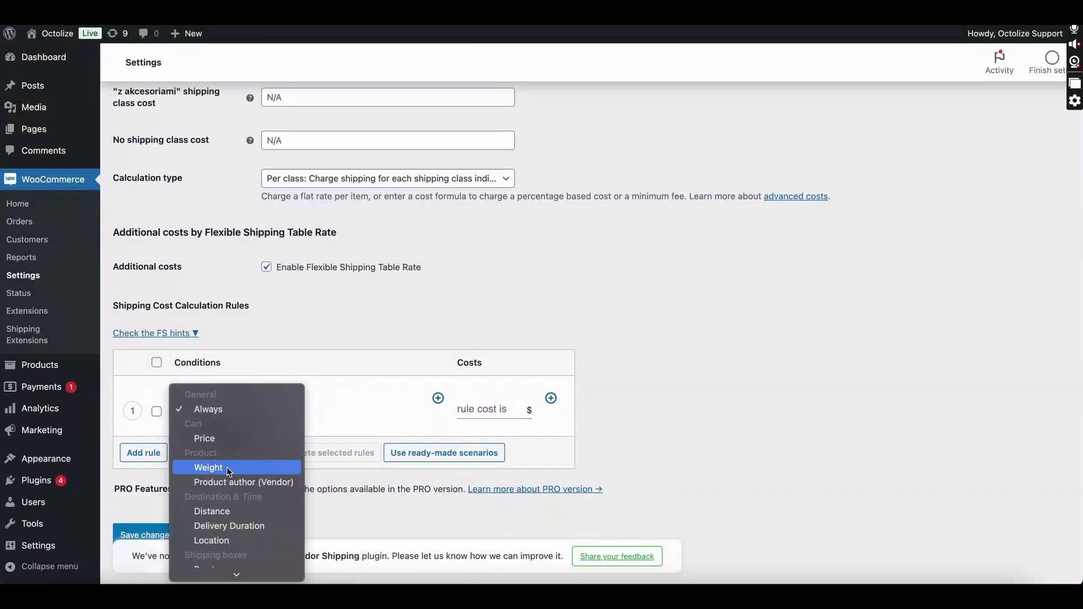
Step: Make the rule a Weight condition from 2 lbs and enter a rule cost of 100
left_click(227, 467)
left_click(308, 411)
type("20")
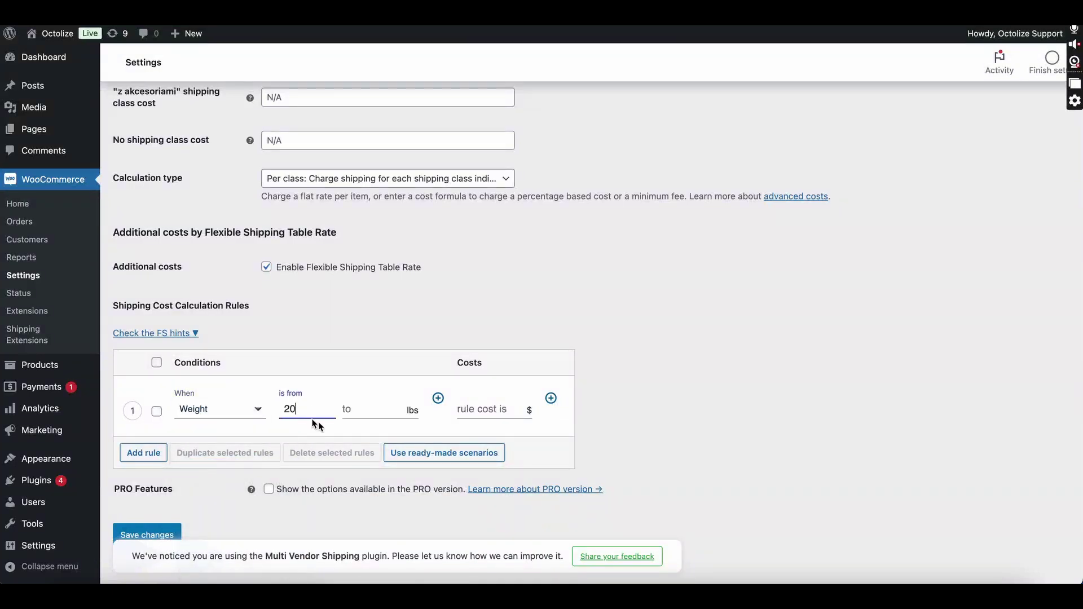
left_click(496, 411)
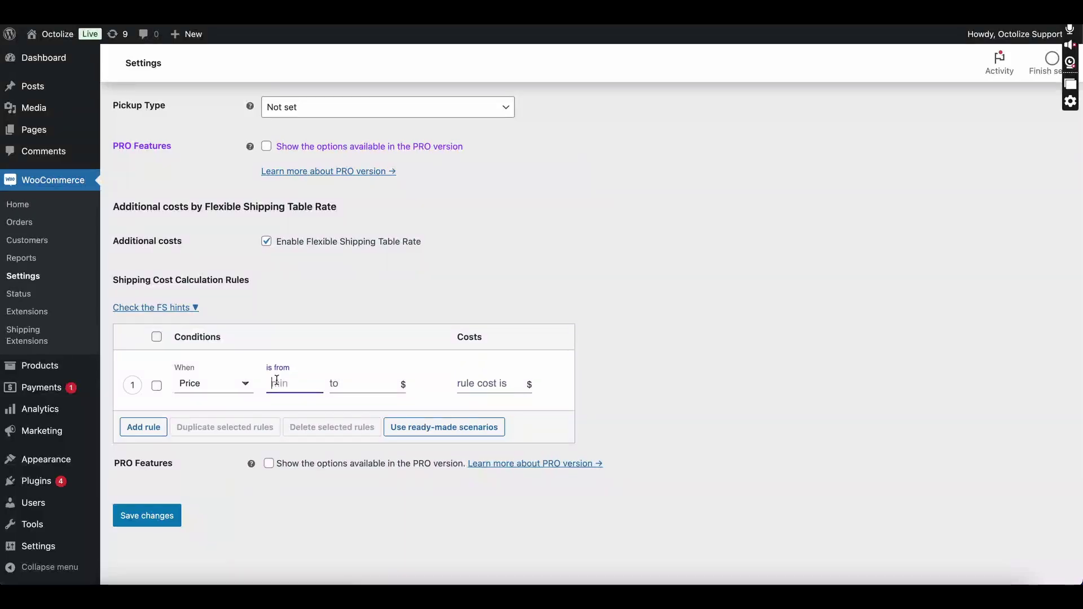
type("100")
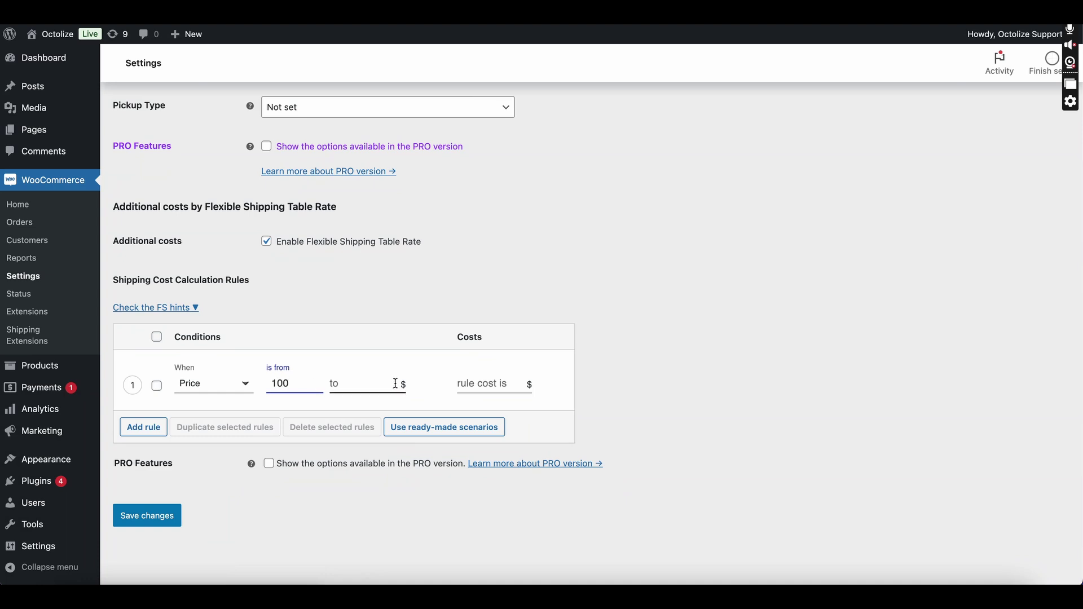
left_click(462, 383)
left_click(584, 373)
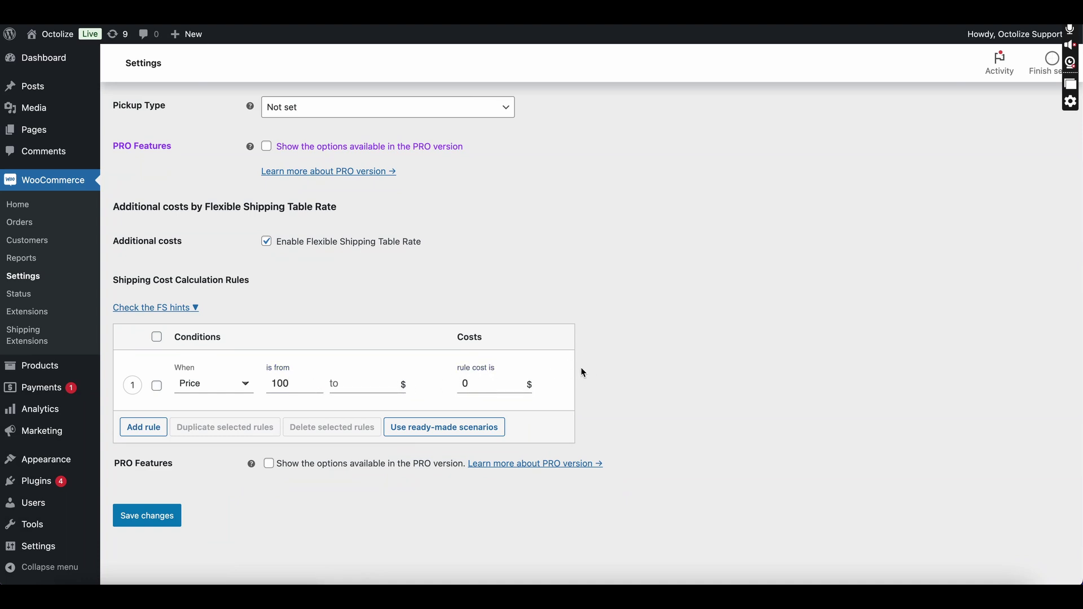
Step: Switch the condition to Always and back to Weight, re-entering the lower weight limit and cost
left_click(206, 386)
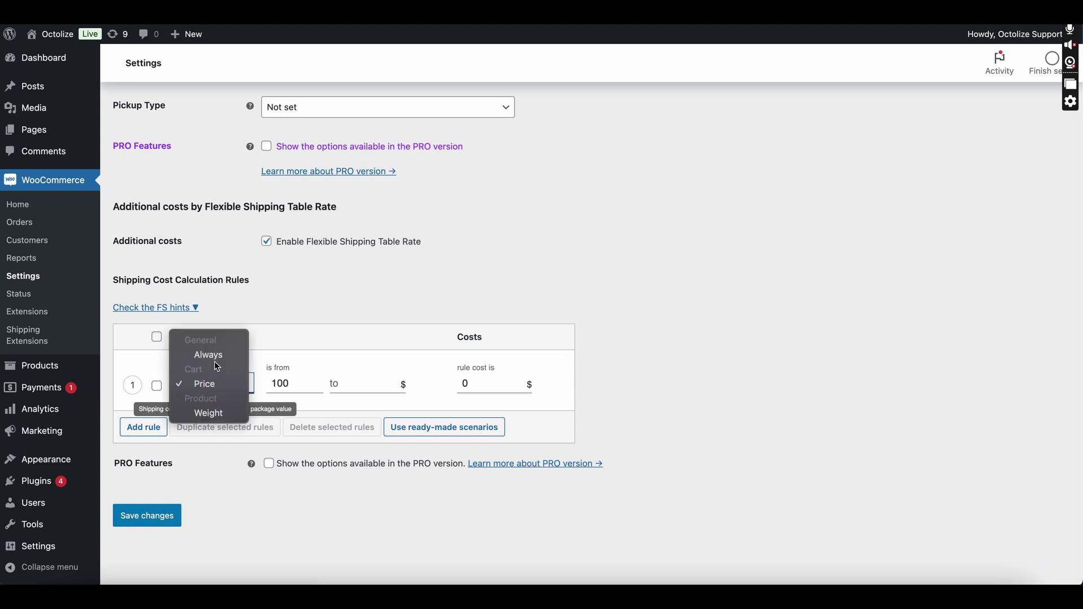
left_click(213, 357)
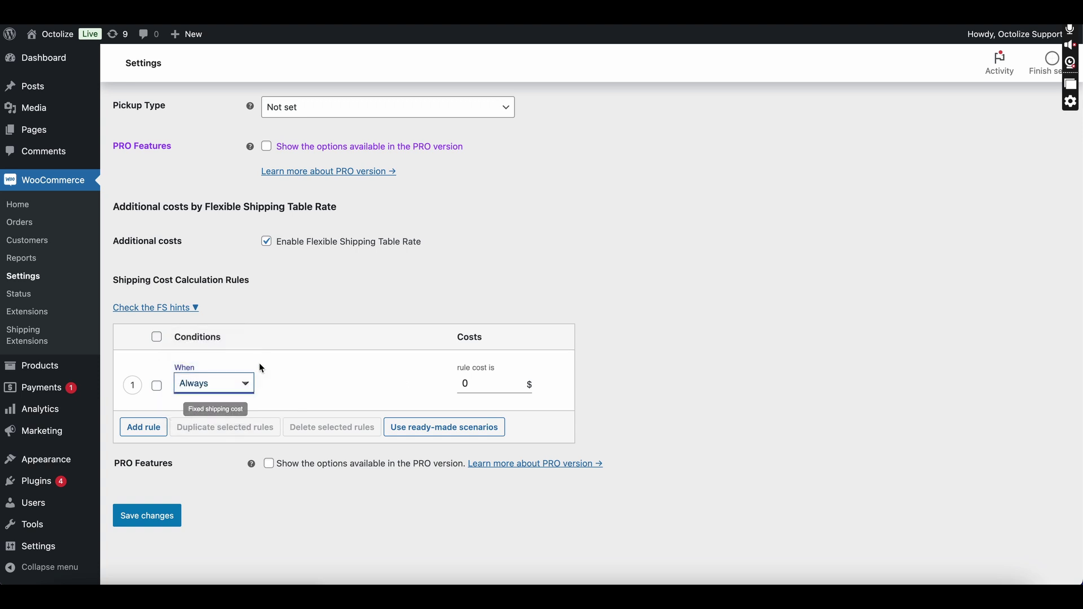
left_click(486, 381)
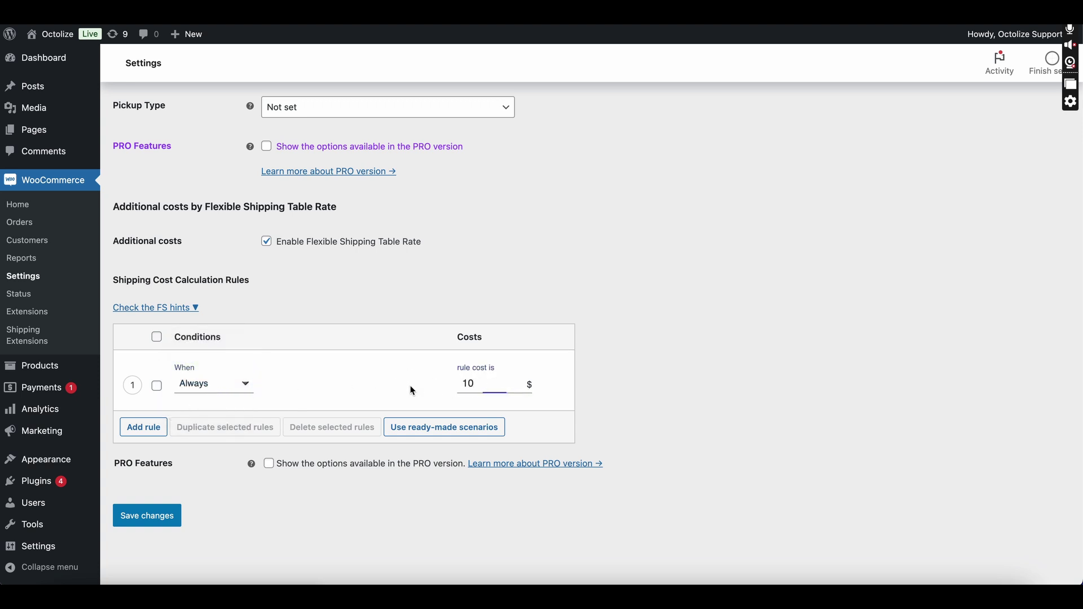
left_click(230, 384)
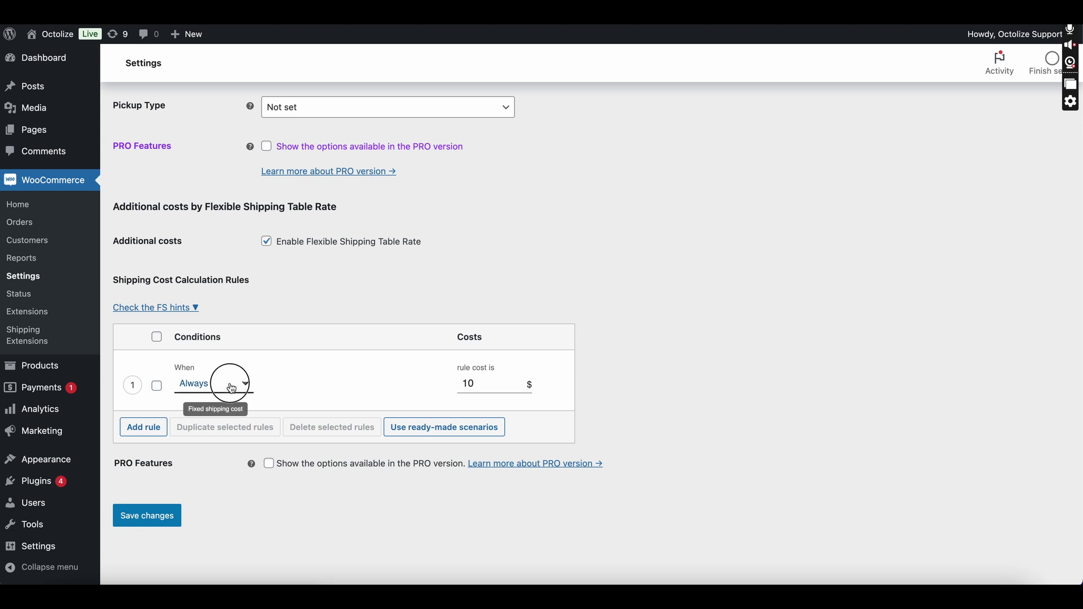
left_click(227, 443)
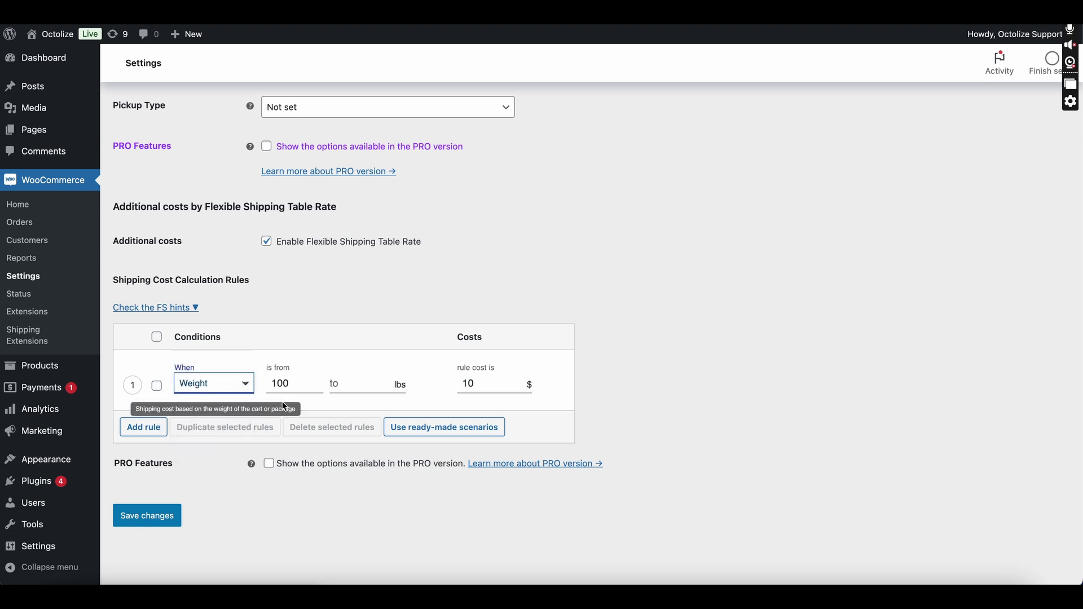
double_click(286, 384)
type("05")
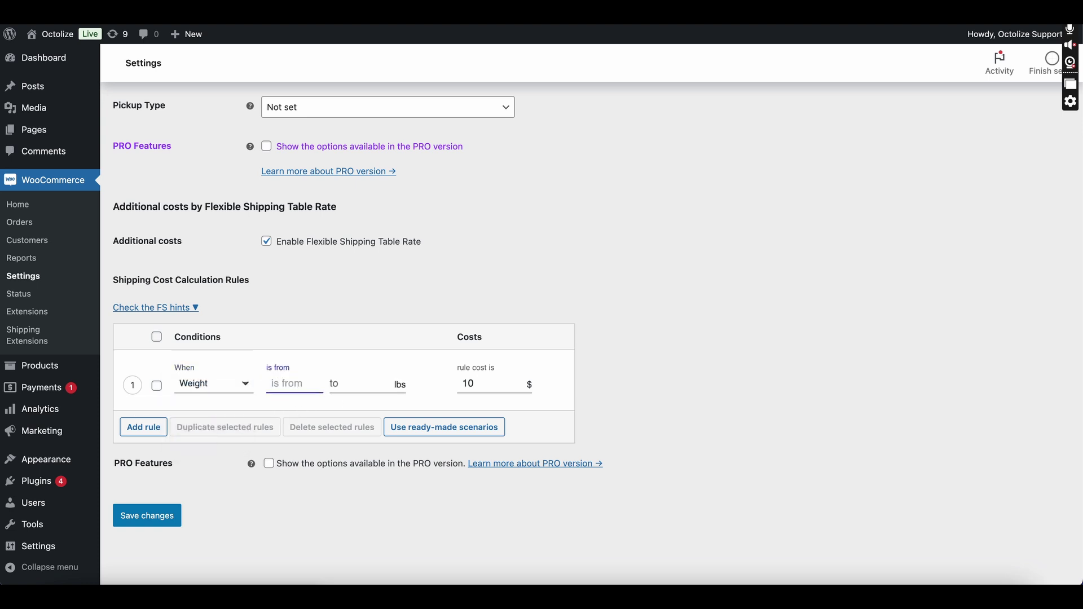
type("50")
double_click(480, 383)
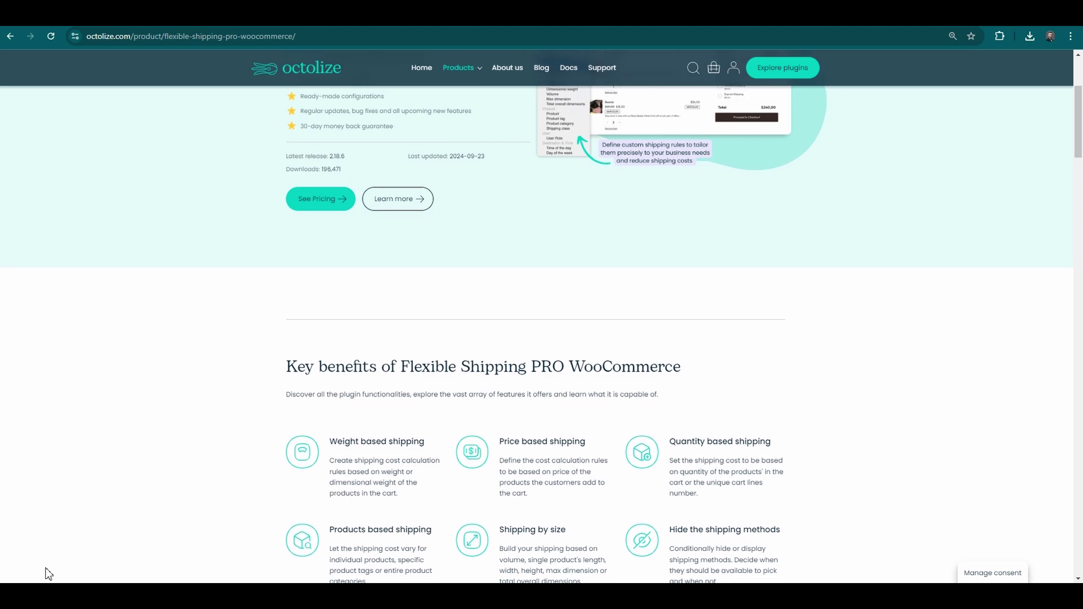
scroll(46, 569, "down", 5)
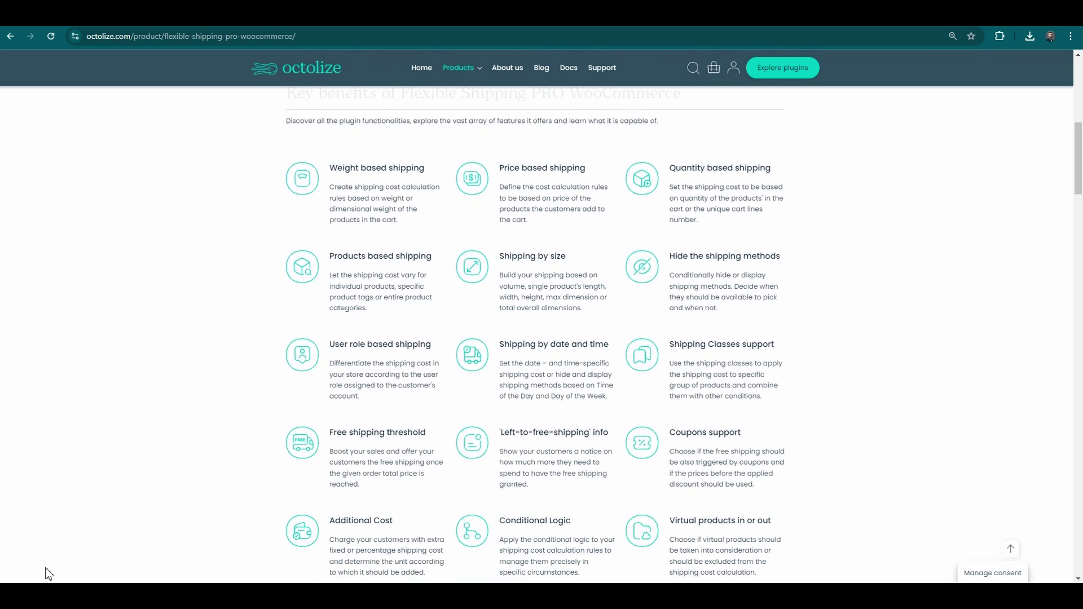
scroll(47, 573, "down", 4)
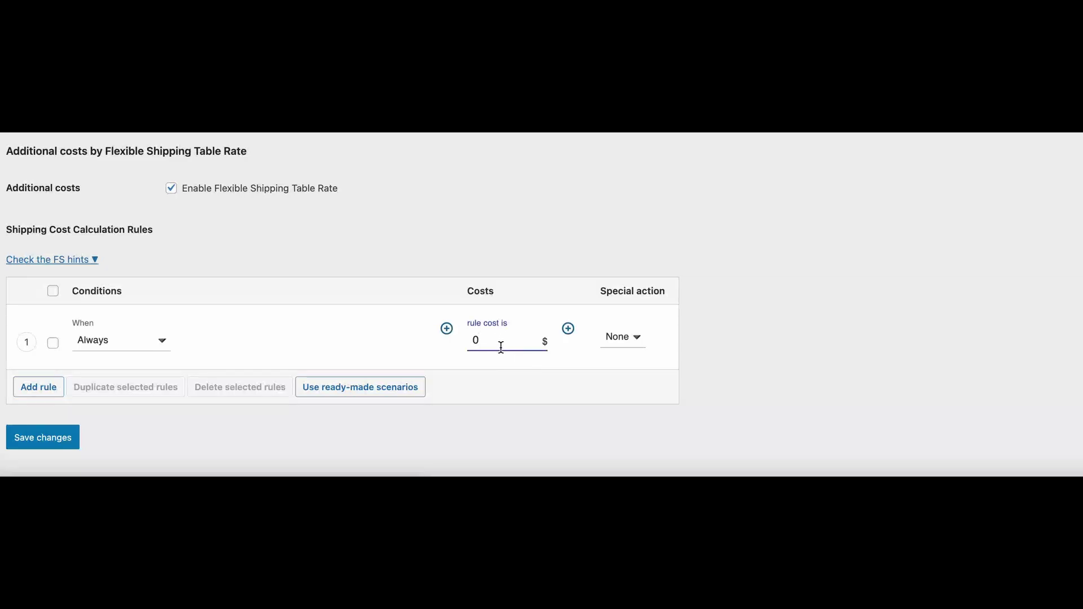
Step: Add an additional cost of 1 per 1 Price ($) to the Always rule
left_click(568, 328)
left_click(585, 340)
type("1")
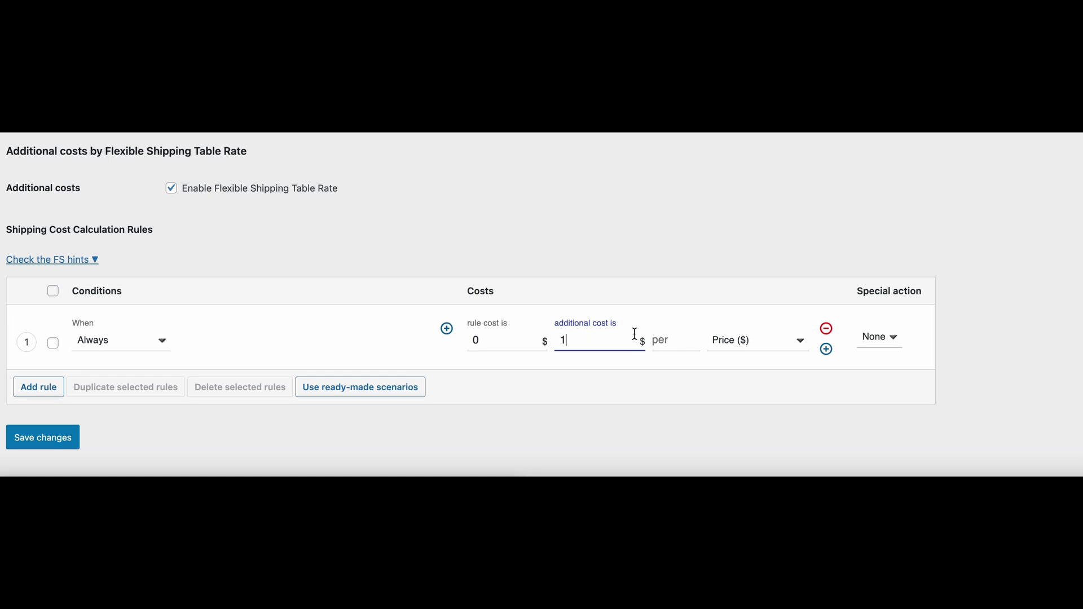
left_click(663, 340)
type("1")
left_click(725, 342)
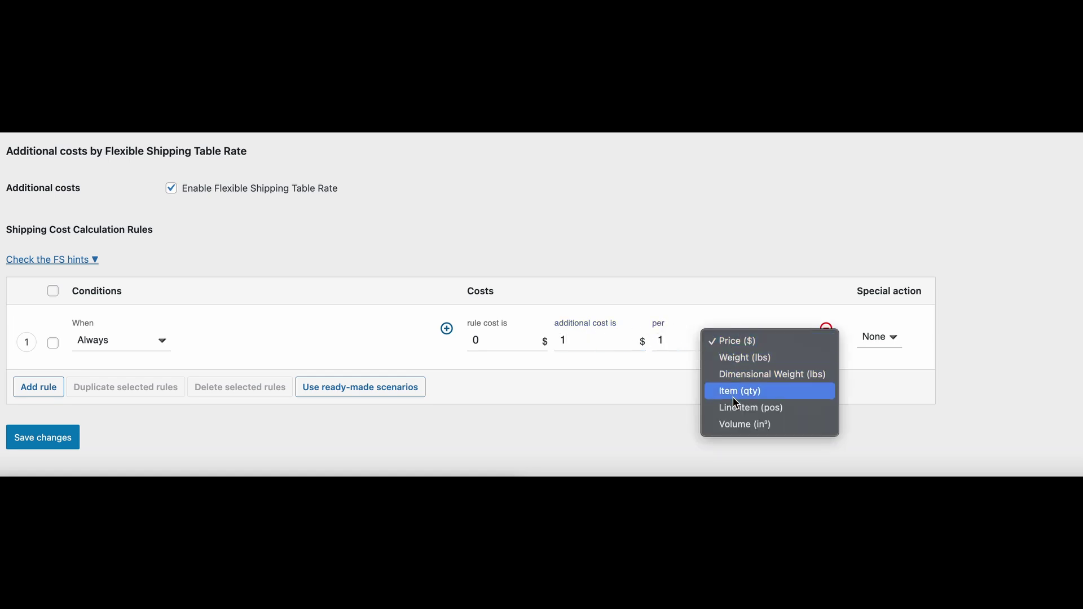
left_click(684, 417)
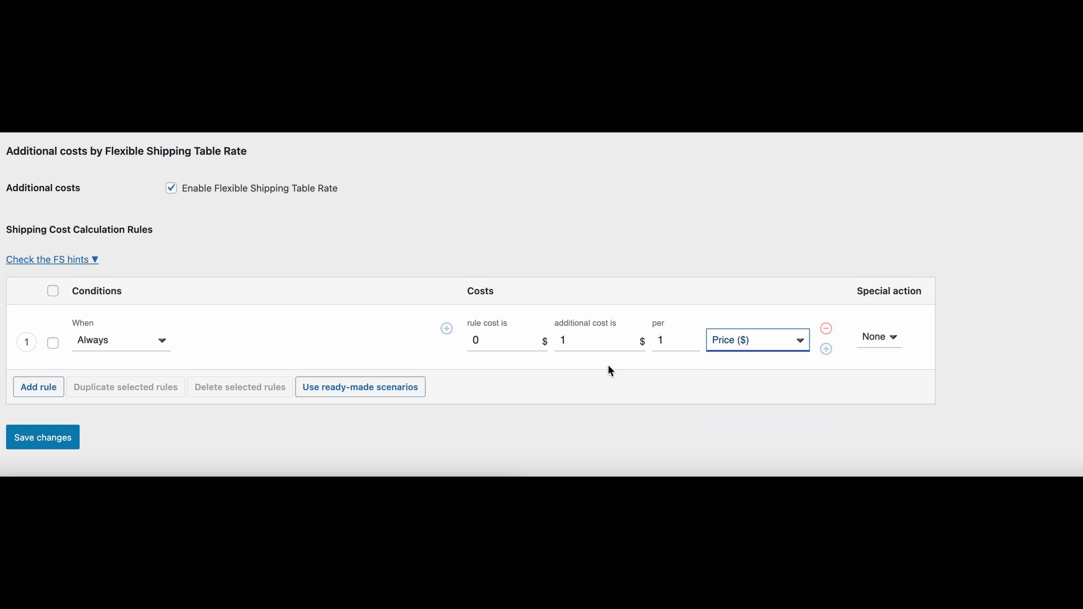
Step: Revise the additional cost amount and charge it per kilometre of Distance instead
left_click(595, 344)
key("BackSpace")
type("0.")
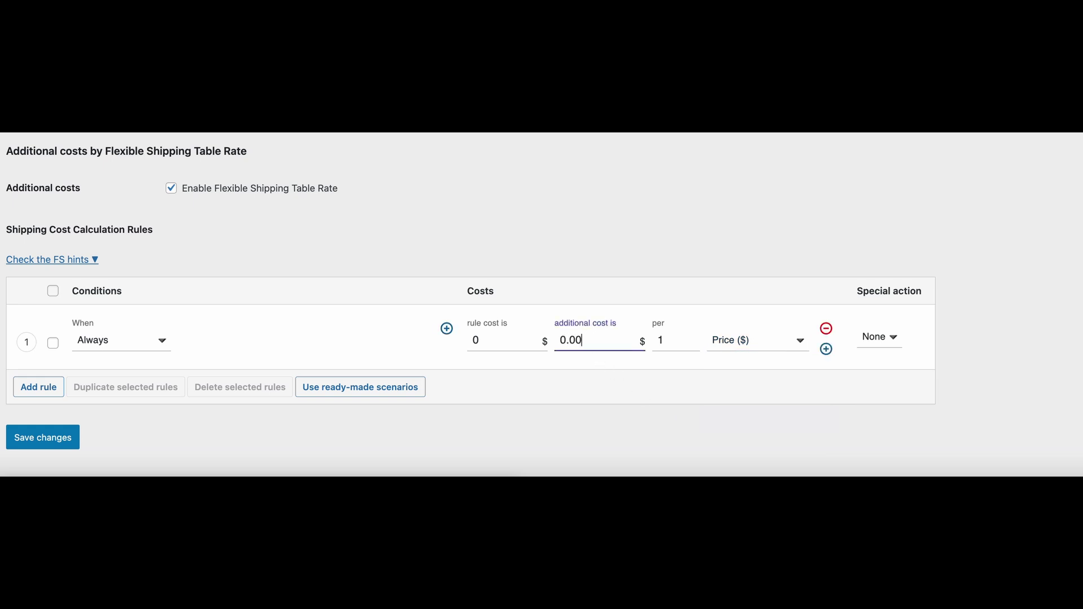
left_click(684, 335)
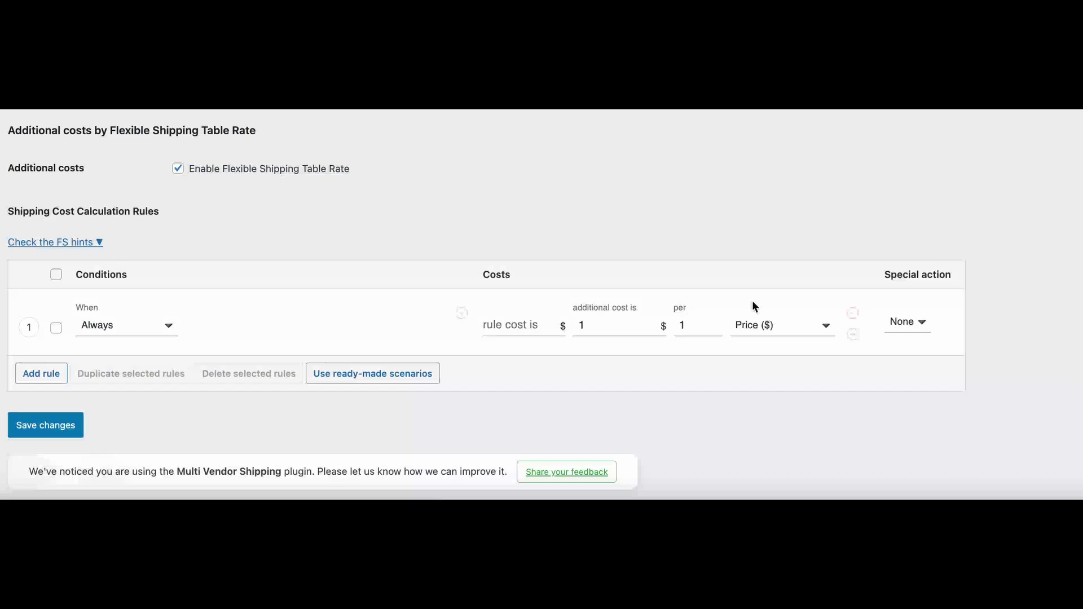
left_click(753, 330)
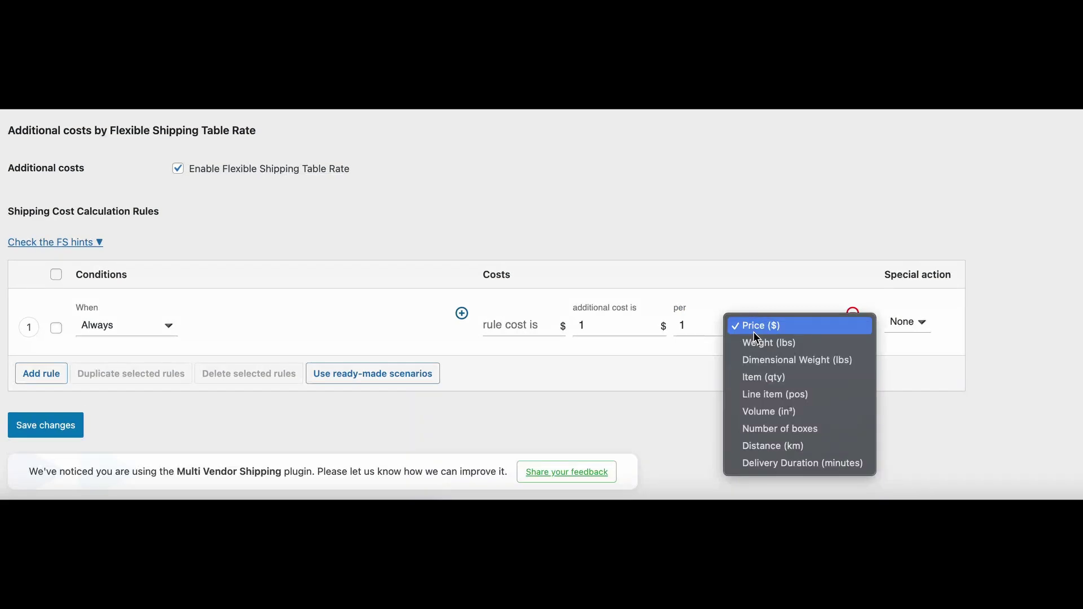
left_click(775, 446)
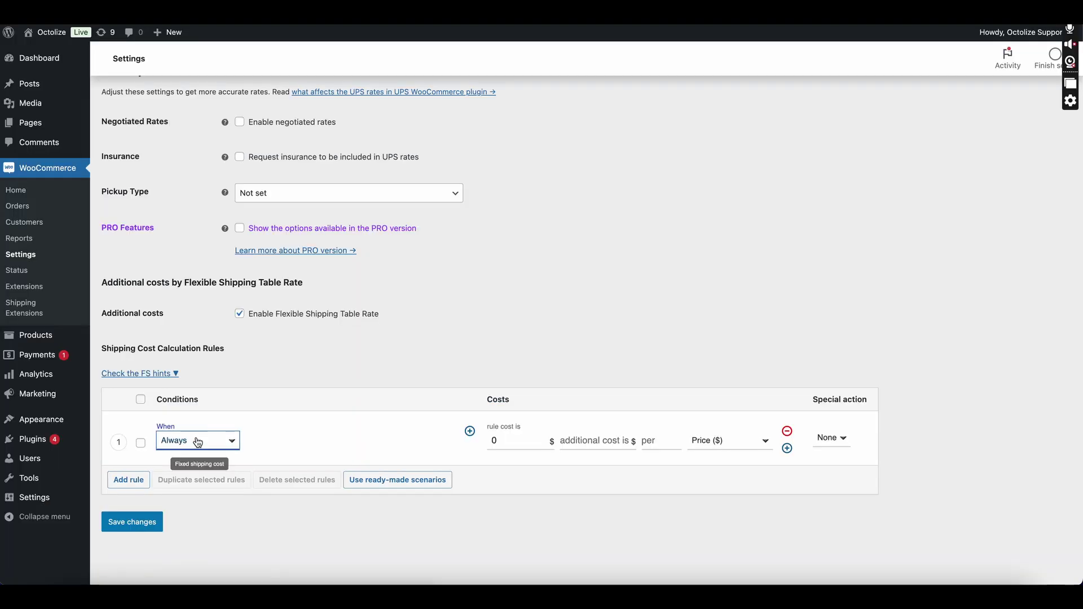
Step: Try the Product condition, then set a Shipping class rule for Shipping Class 1 costing 10
left_click(206, 442)
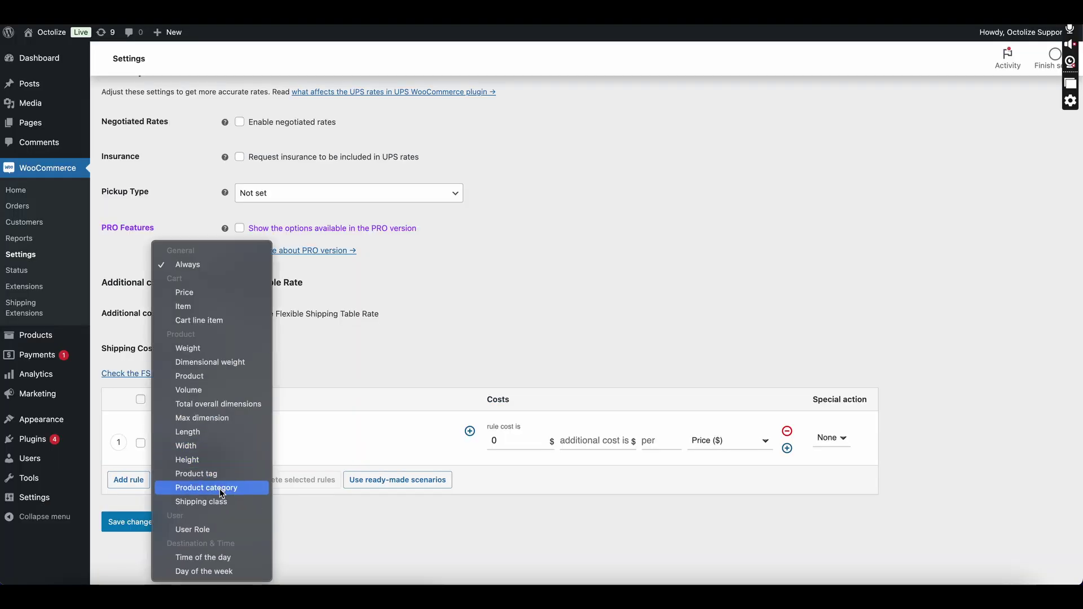
left_click(238, 377)
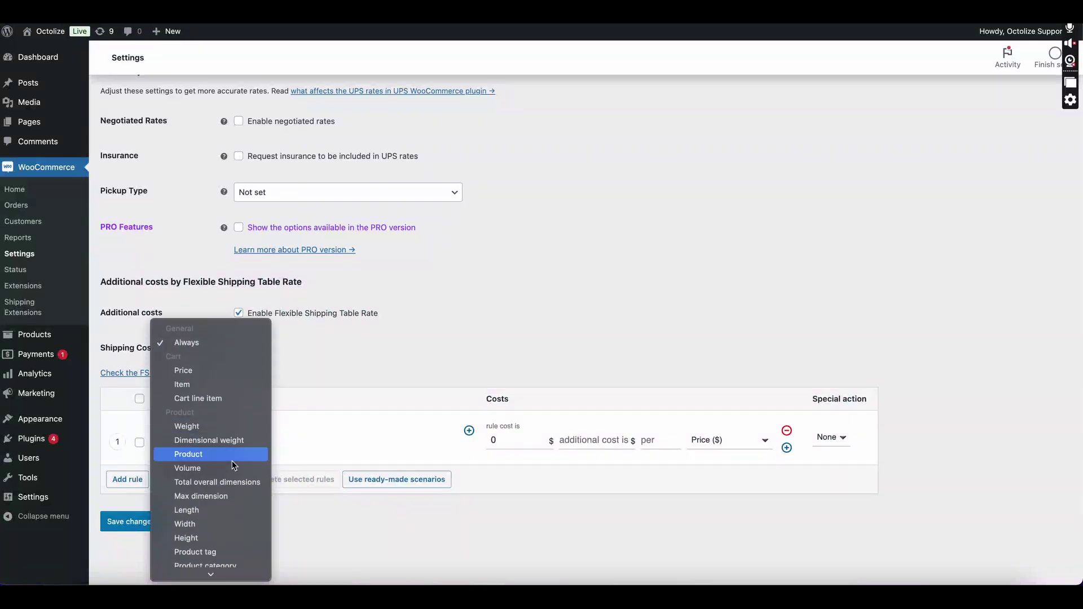
scroll(235, 465, "down", 3)
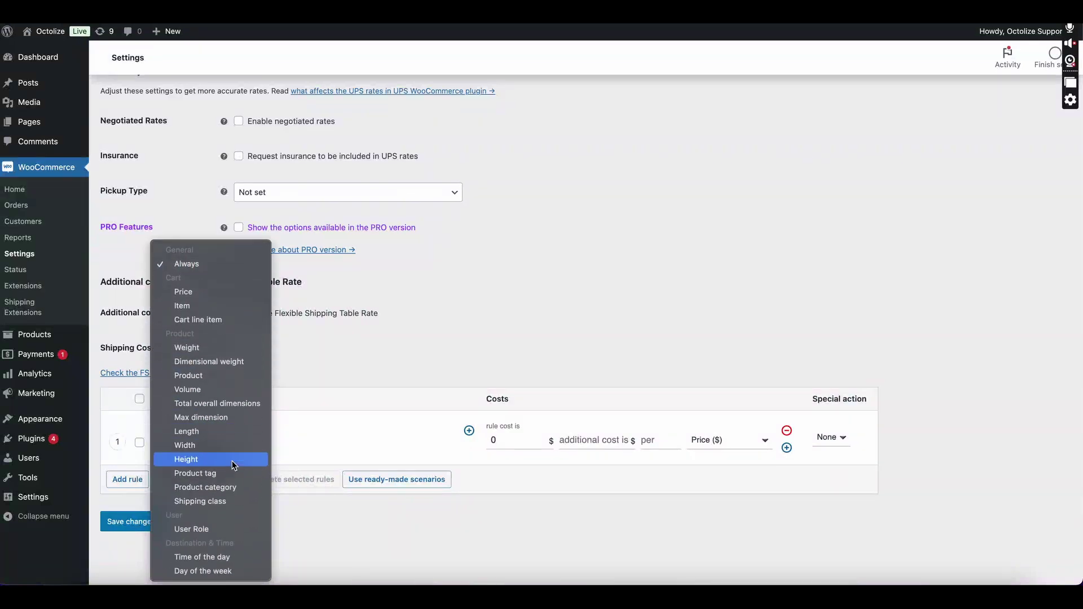
left_click(227, 501)
left_click(296, 443)
type("class")
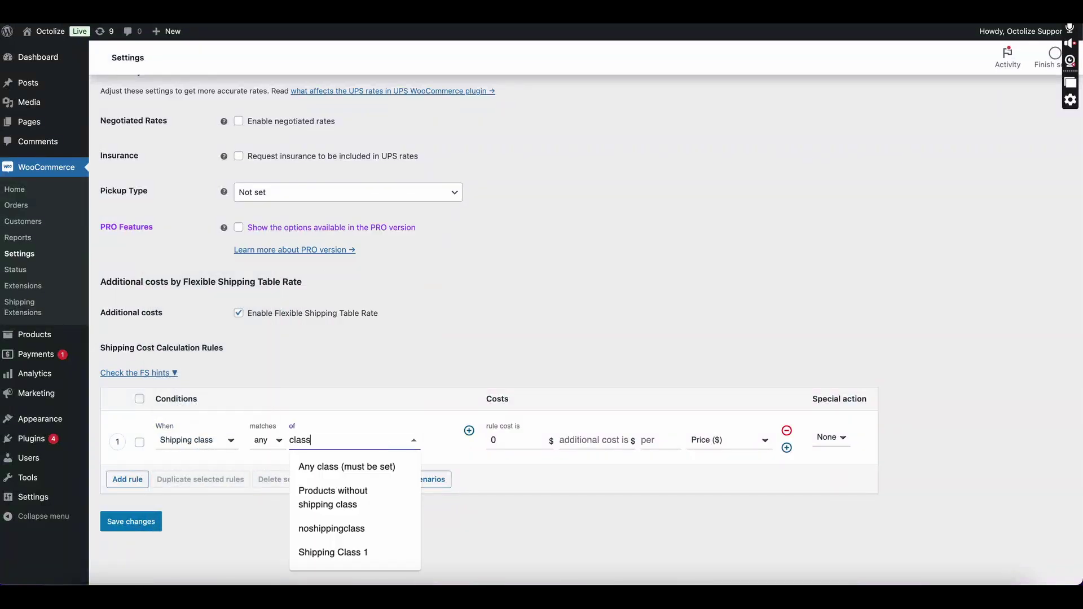
left_click(334, 551)
left_click(502, 441)
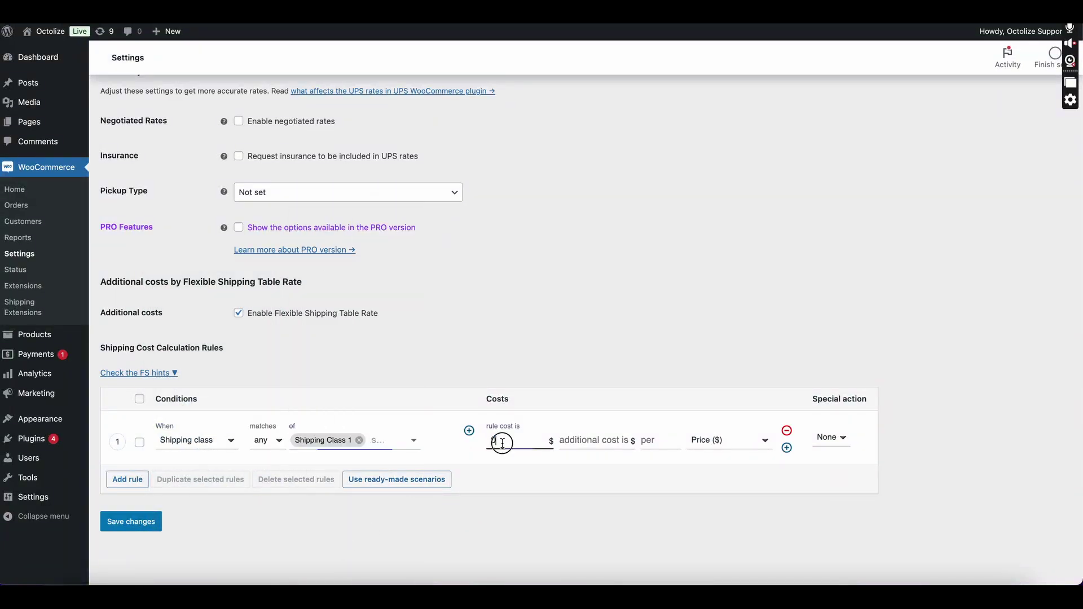
type("10")
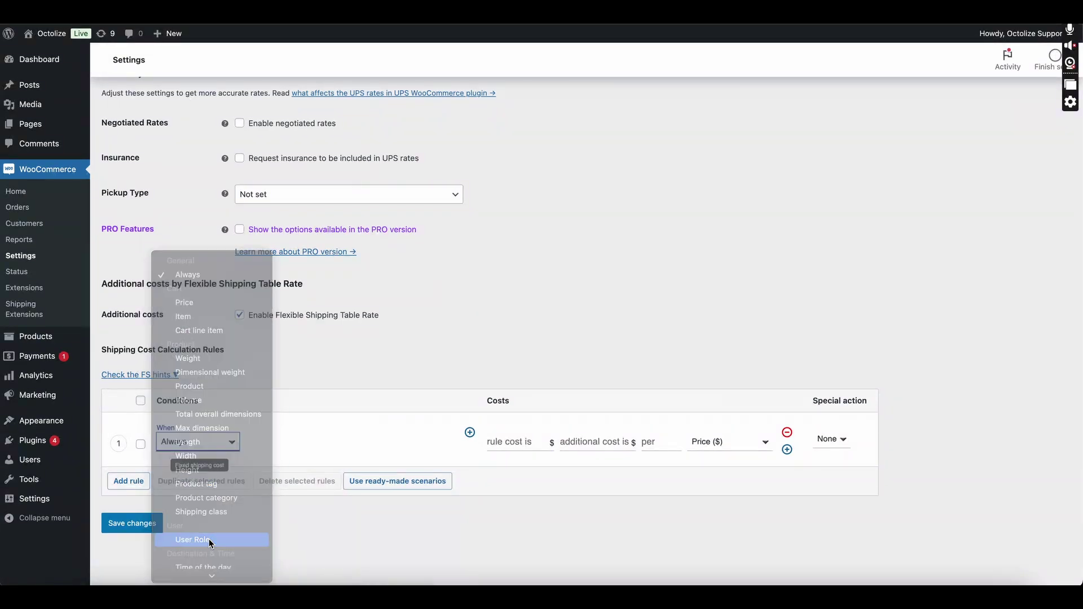
Step: Switch the condition to User Role with Subscriber selected
left_click(210, 541)
left_click(339, 442)
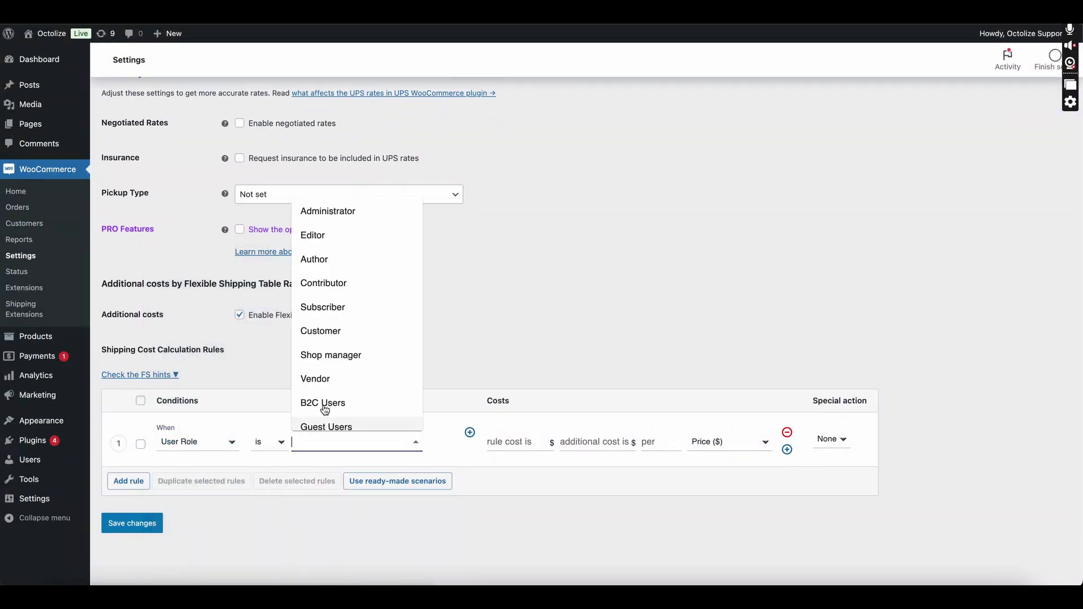
left_click(366, 307)
left_click(506, 438)
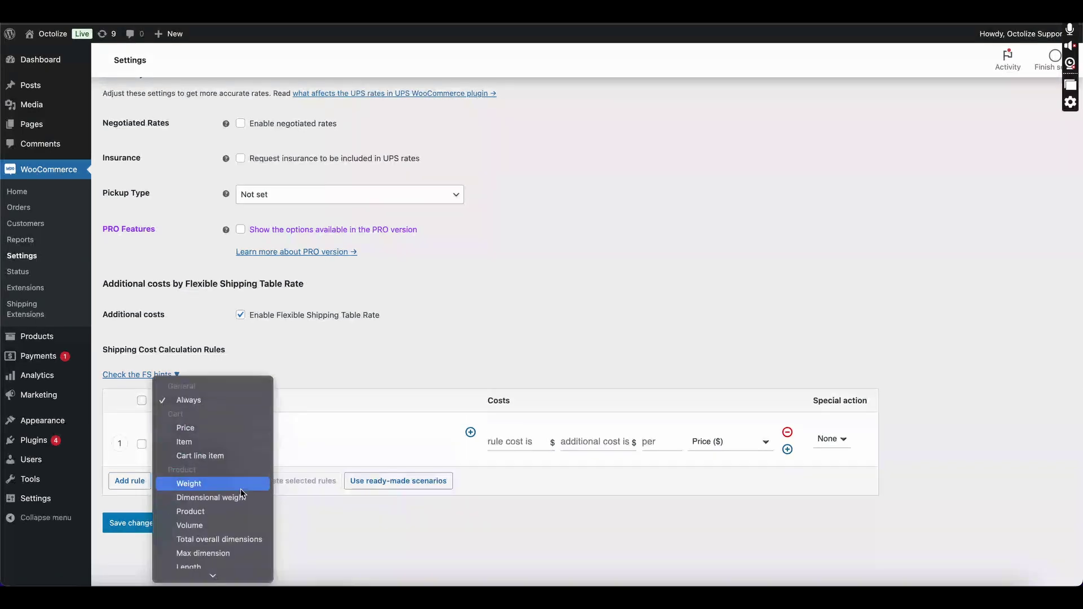
Step: Base the rule on the 'heavy and oversized' shipping class and set its special action to Hide
left_click(235, 510)
left_click(326, 442)
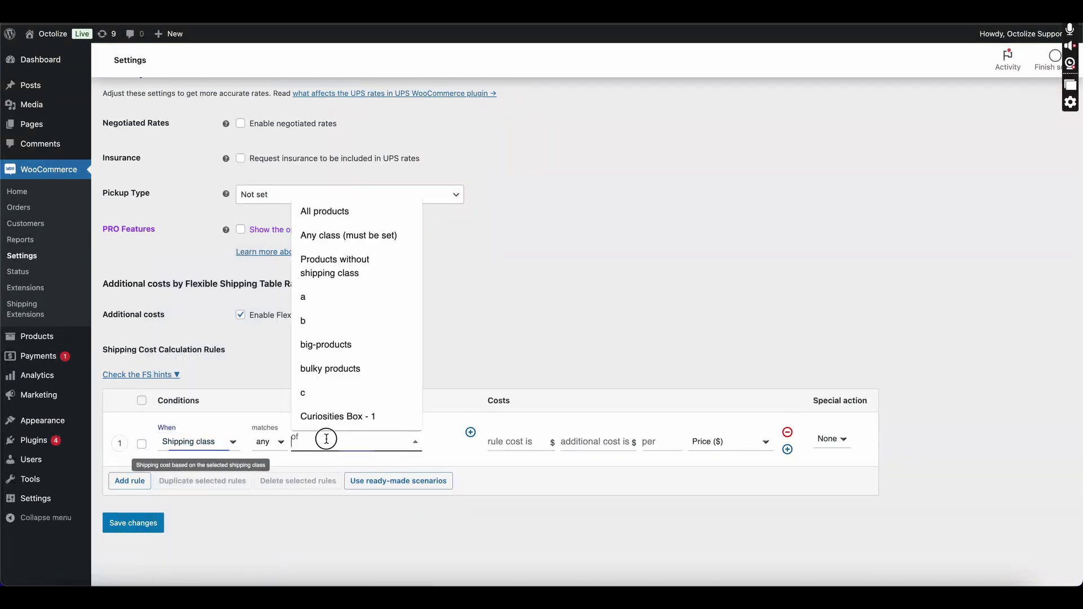
type("heav")
left_click(344, 464)
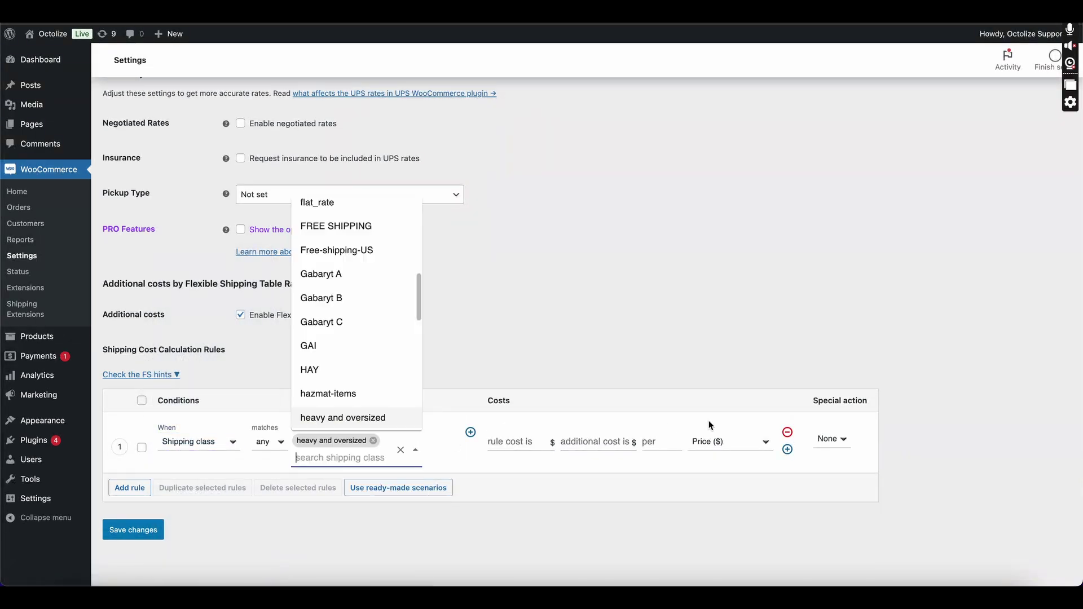
left_click(830, 440)
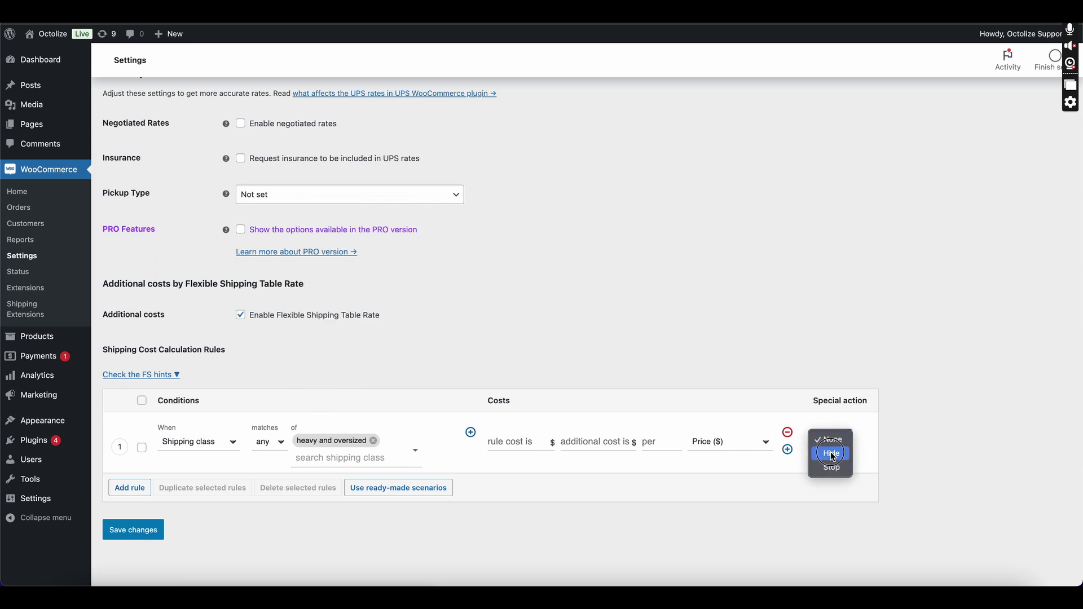
left_click(833, 455)
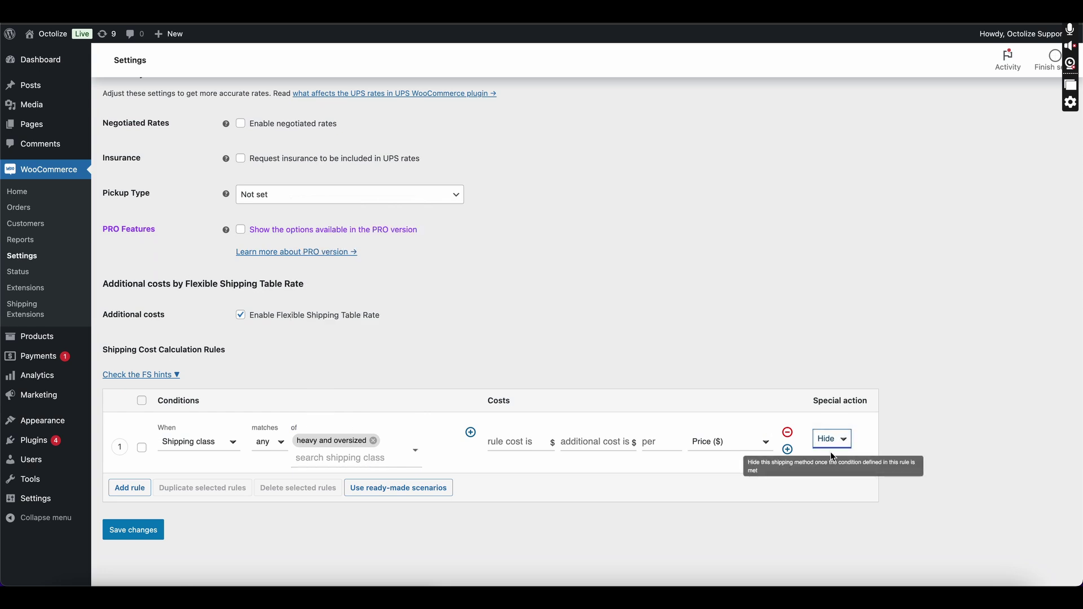
Step: Switch the rule's condition from shipping class to Time of the day
left_click(226, 444)
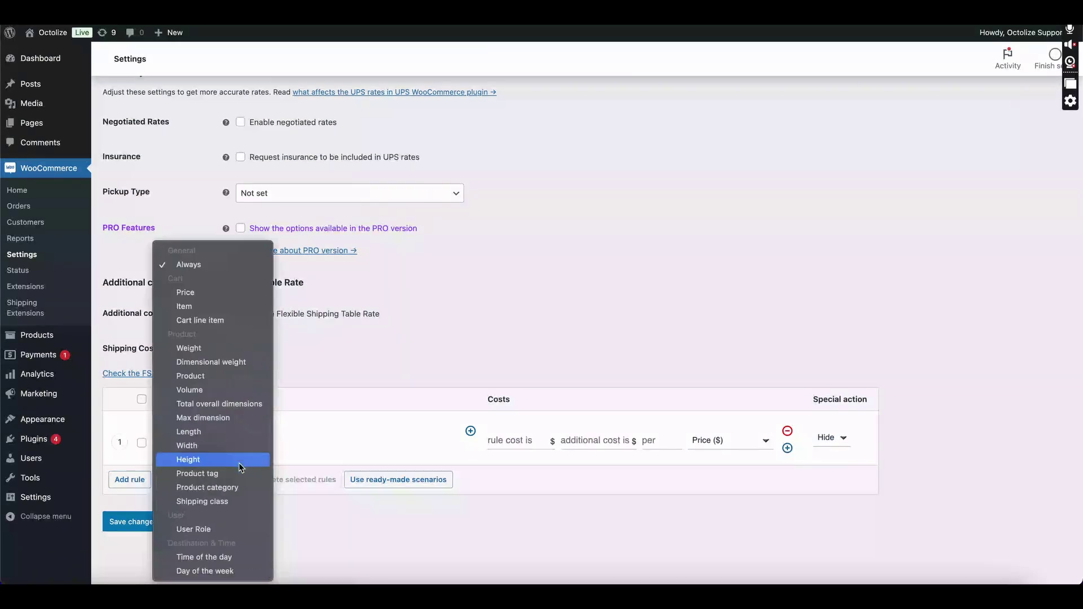
left_click(224, 571)
left_click(307, 440)
left_click(205, 443)
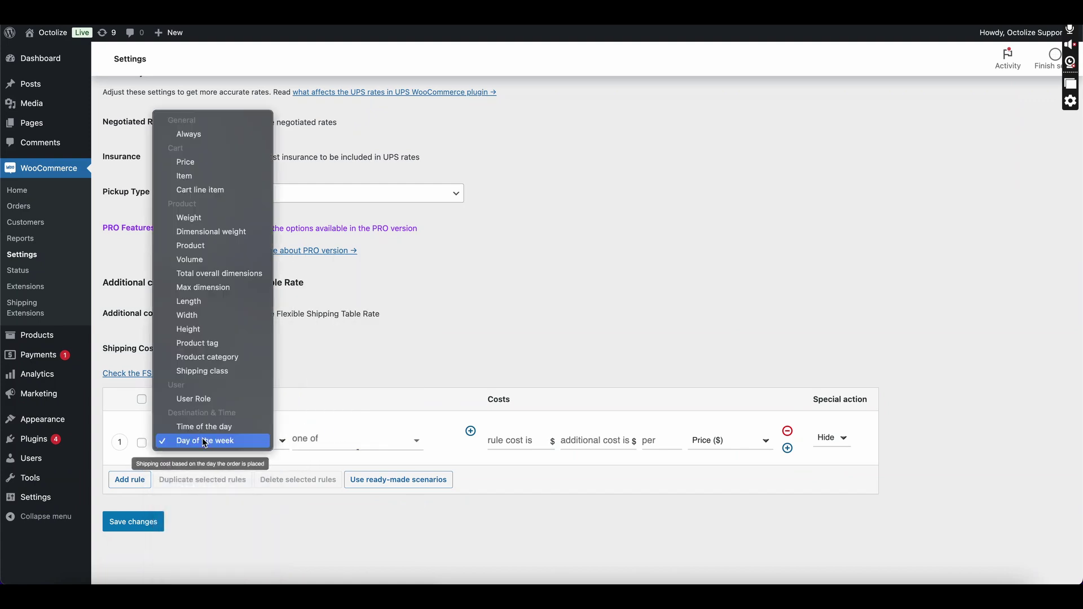
left_click(205, 426)
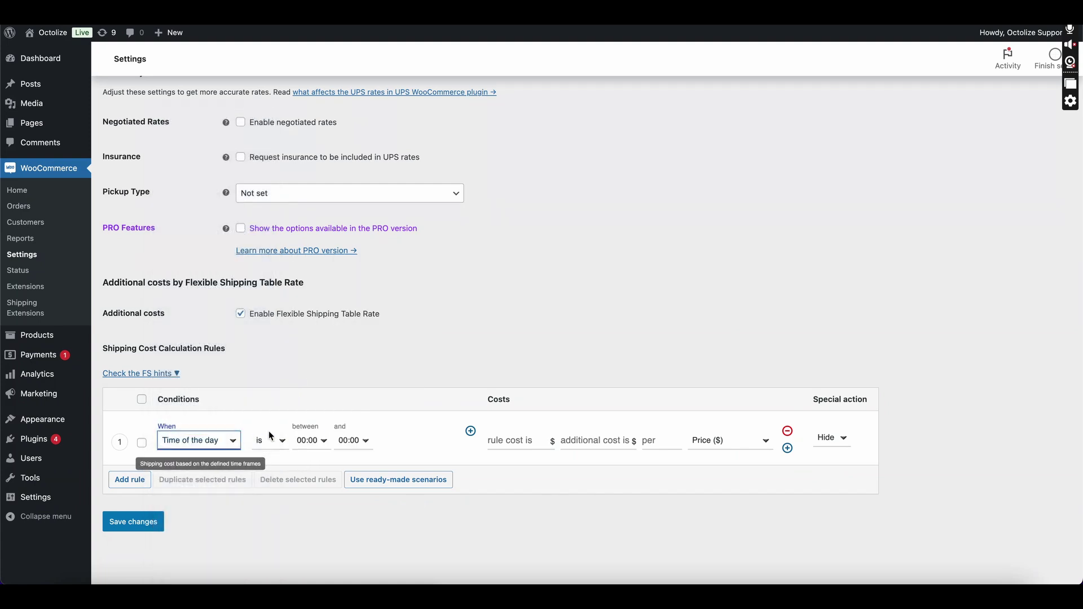
left_click(235, 444)
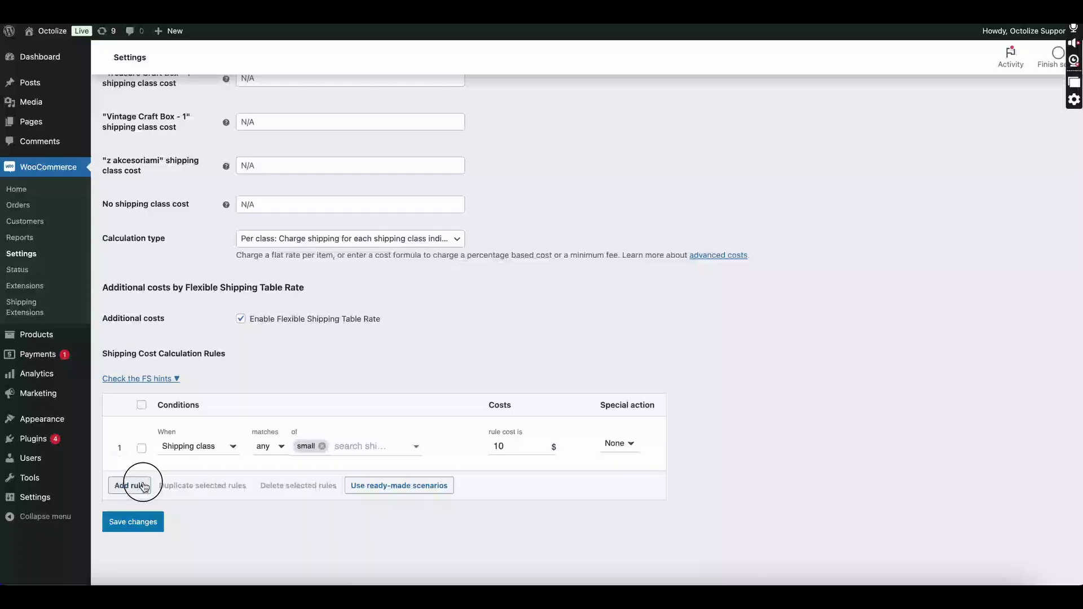
Step: Add a second rule: shipping class 'heavy and oversized' with a rule cost of 150
left_click(133, 483)
left_click(189, 502)
scroll(217, 521, "down", 3)
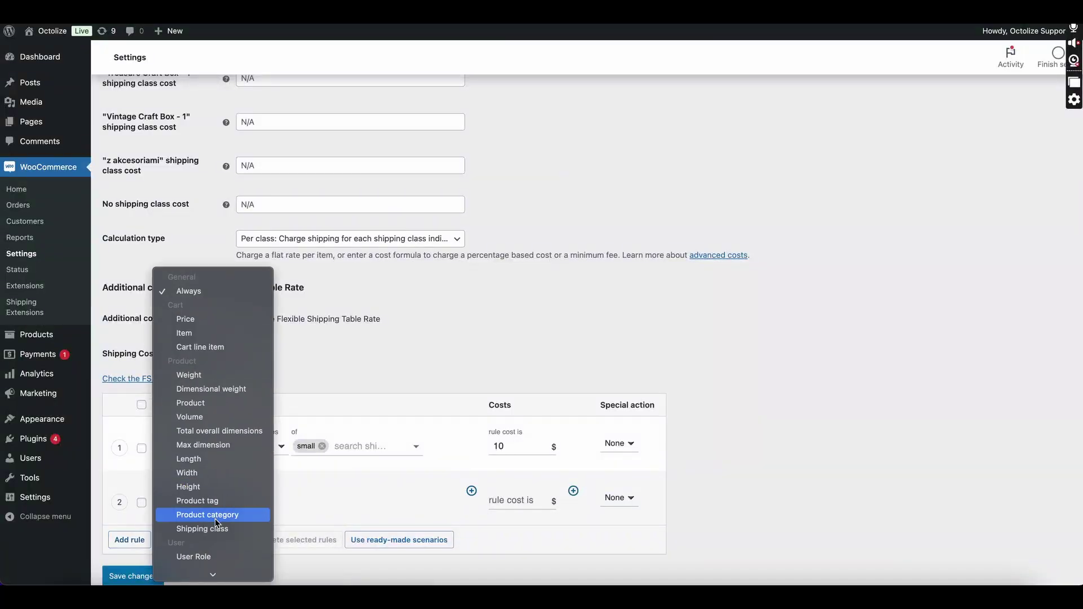
left_click(217, 527)
left_click(314, 500)
type("heav")
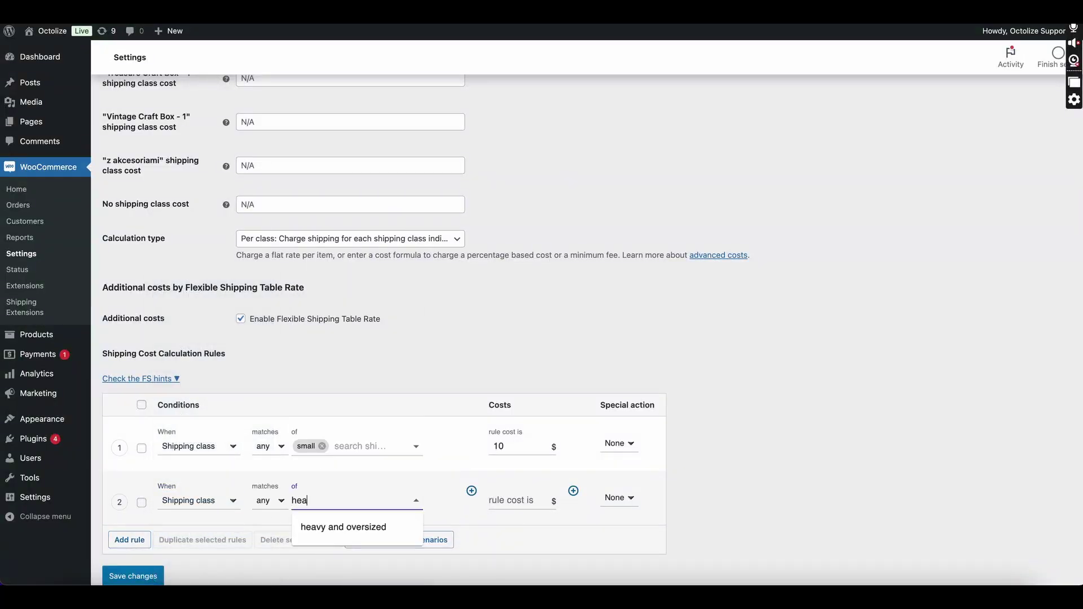
left_click(341, 525)
left_click(504, 501)
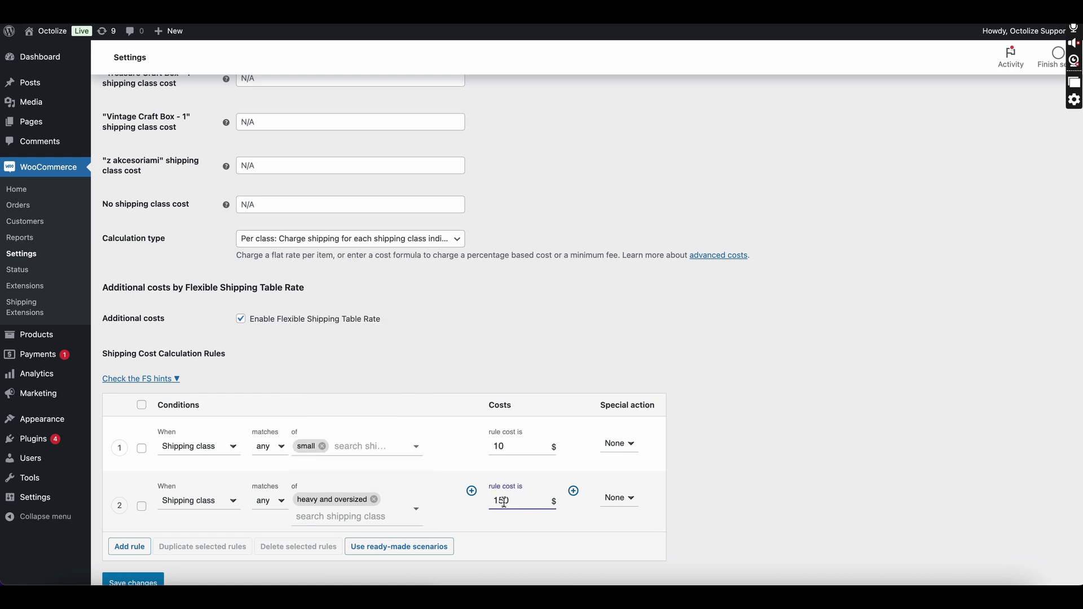
type("150")
left_click(503, 523)
scroll(503, 524, "down", 1)
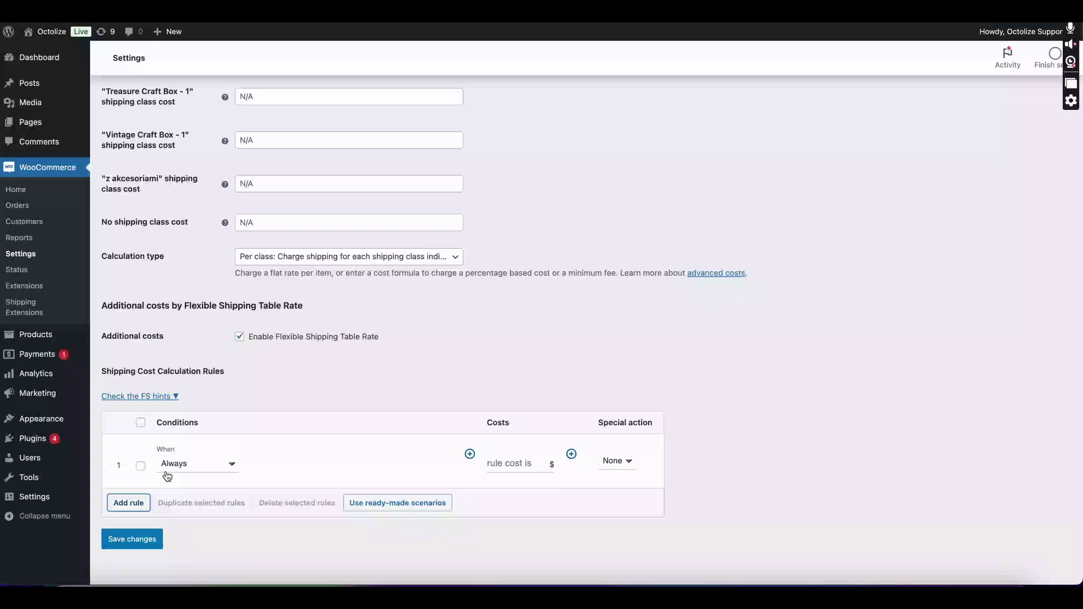
Step: Set the rule's condition to Day of the week with Wednesday, Thursday and Friday
left_click(197, 464)
left_click(296, 486)
left_click(333, 465)
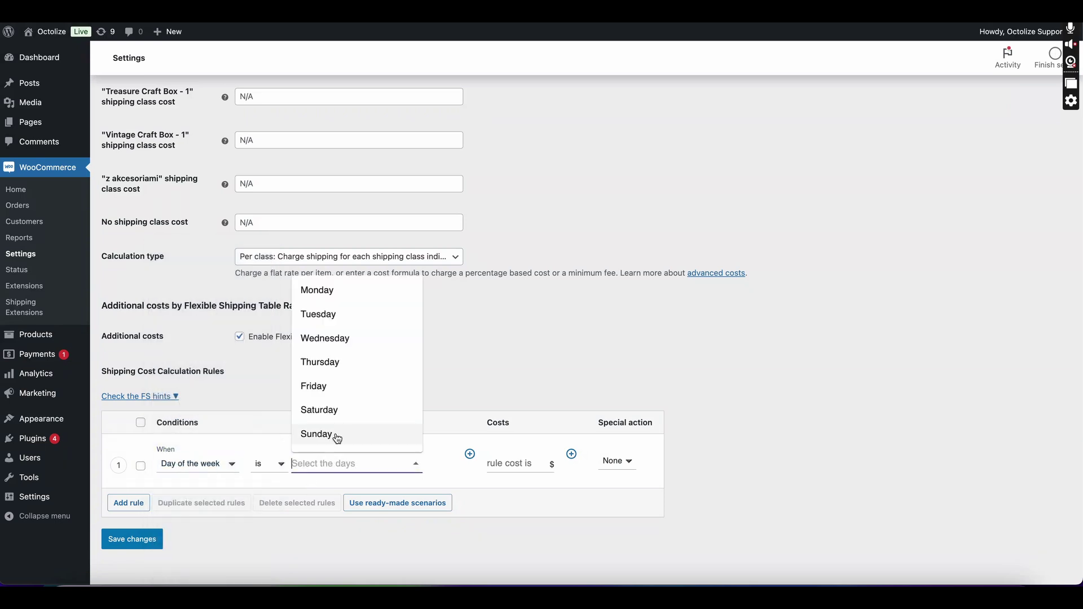
left_click(345, 386)
left_click(355, 364)
left_click(366, 347)
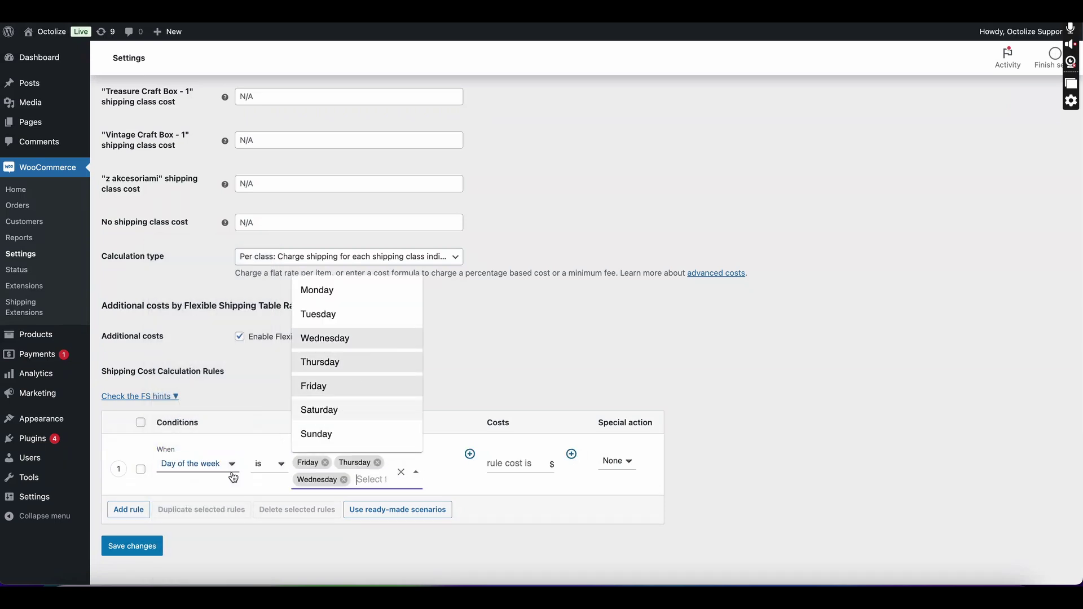
Step: Add an AND Product condition for Meat (#47) and set the special action to Hide
left_click(469, 455)
left_click(225, 518)
scroll(231, 540, "down", 2)
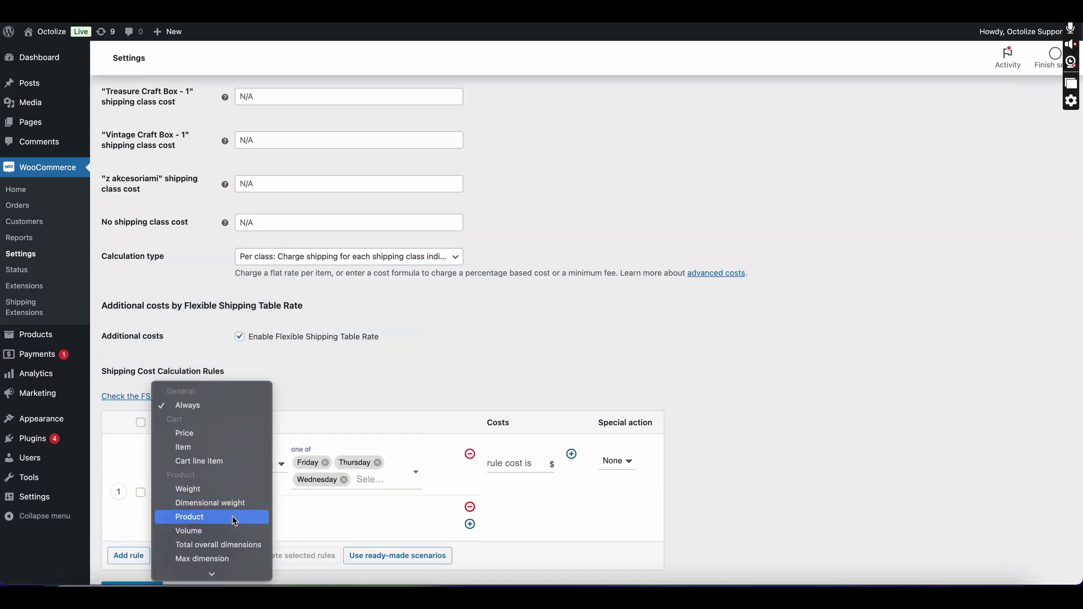
left_click(230, 516)
left_click(341, 517)
type("mea")
left_click(338, 543)
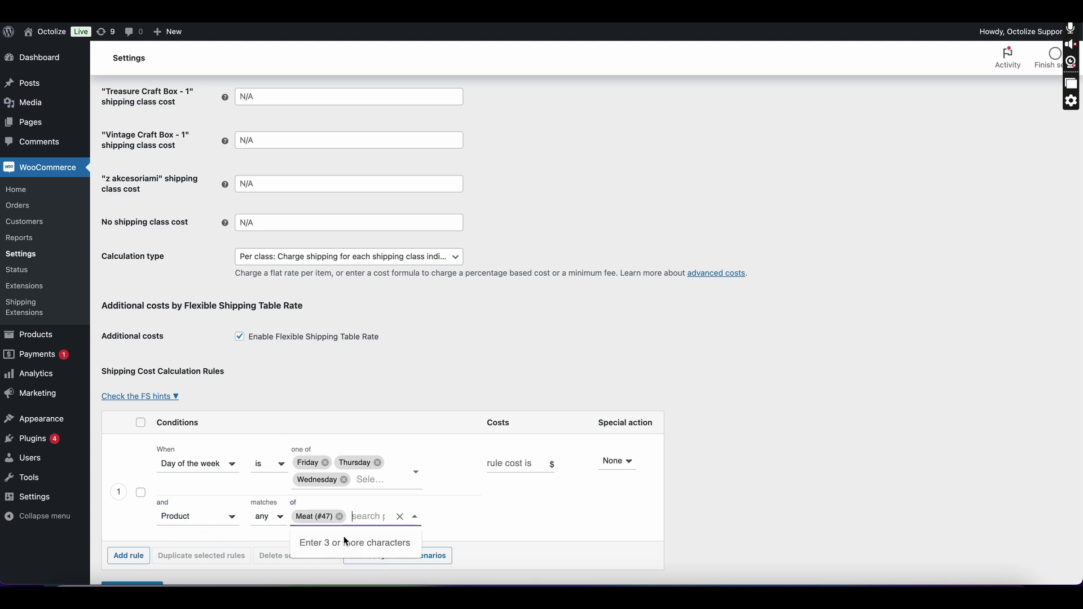
left_click(617, 460)
left_click(621, 477)
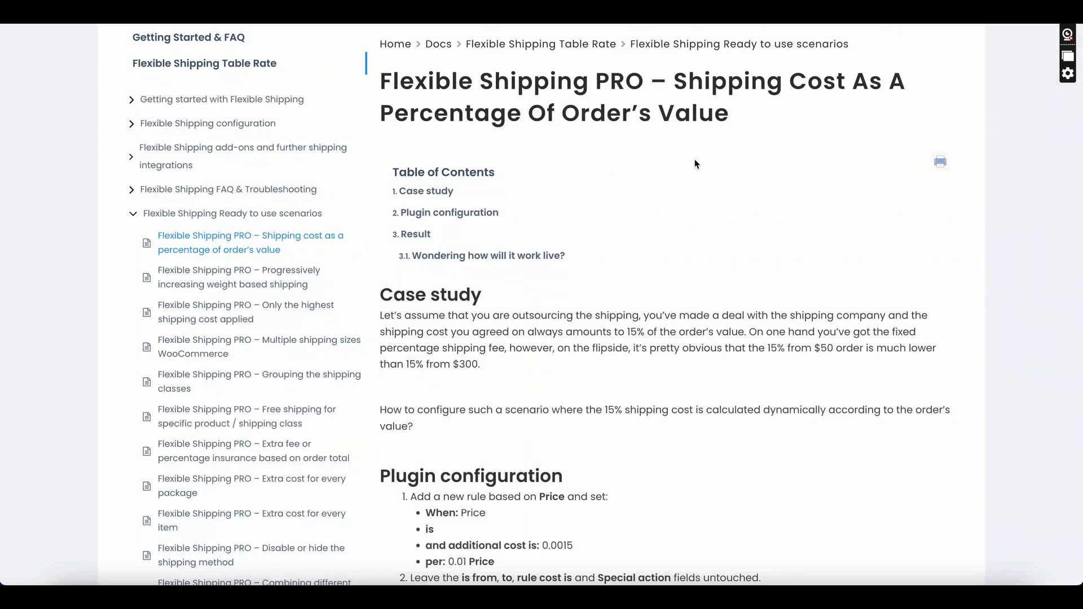
scroll(695, 164, "down", 1)
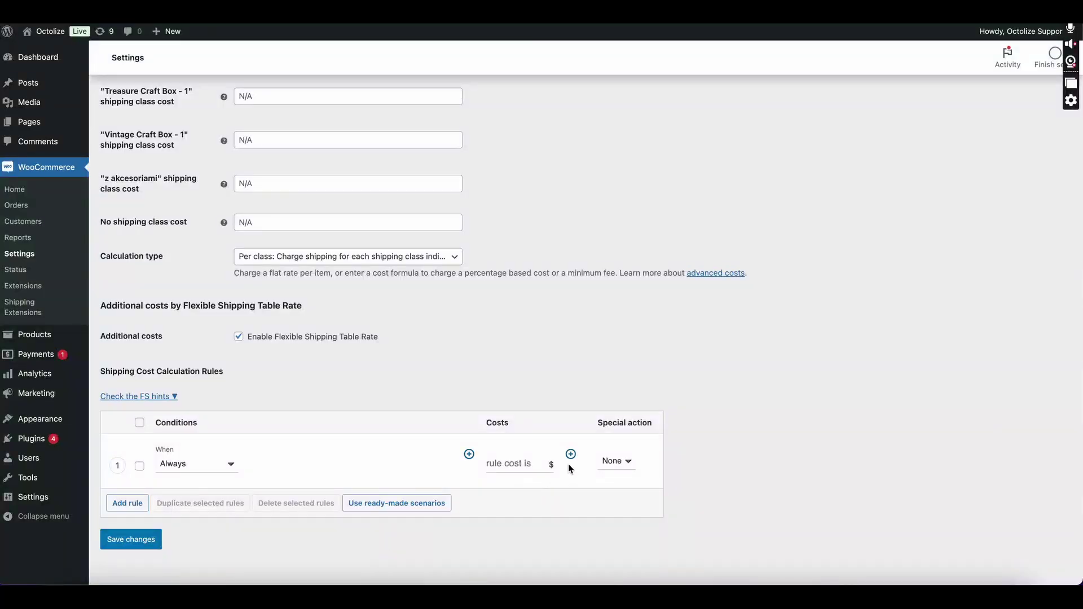
Step: Give the Always rule an additional cost of 0.0015 per Price ($)
left_click(570, 455)
left_click(574, 461)
type("0.0015")
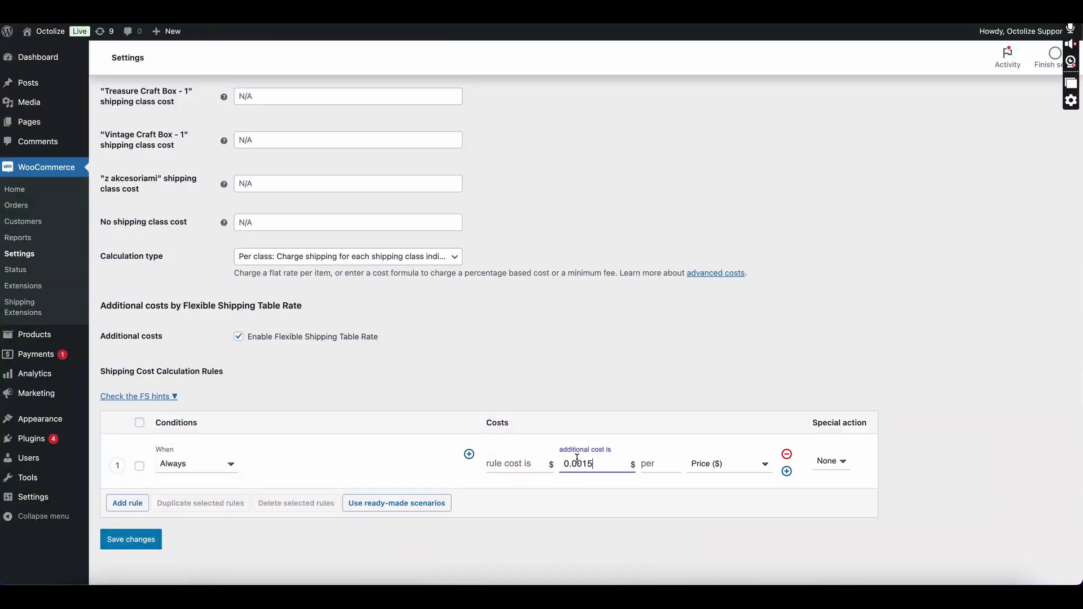
left_click(652, 465)
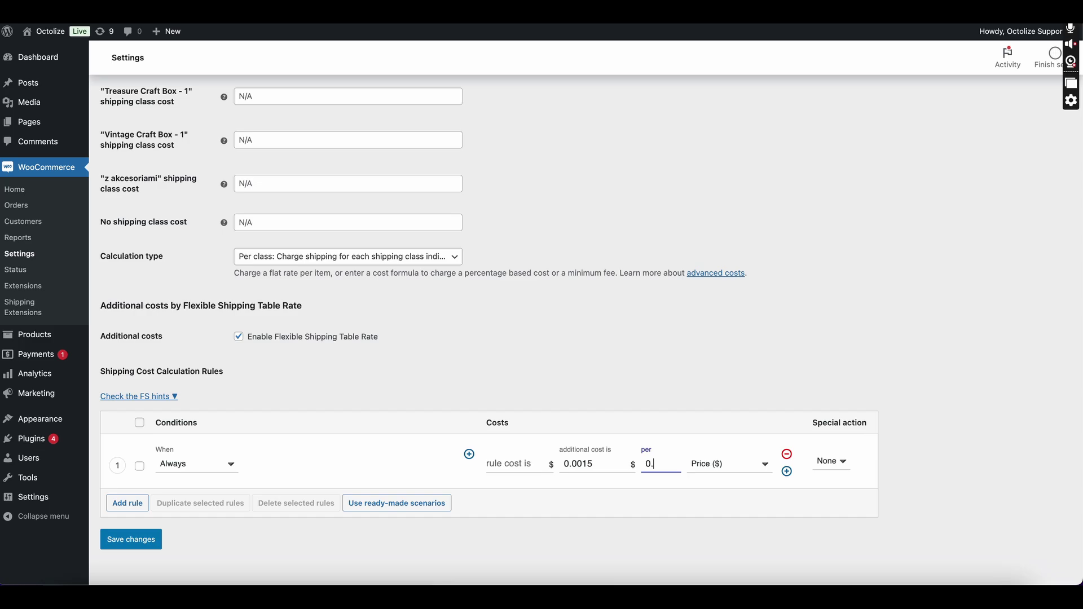